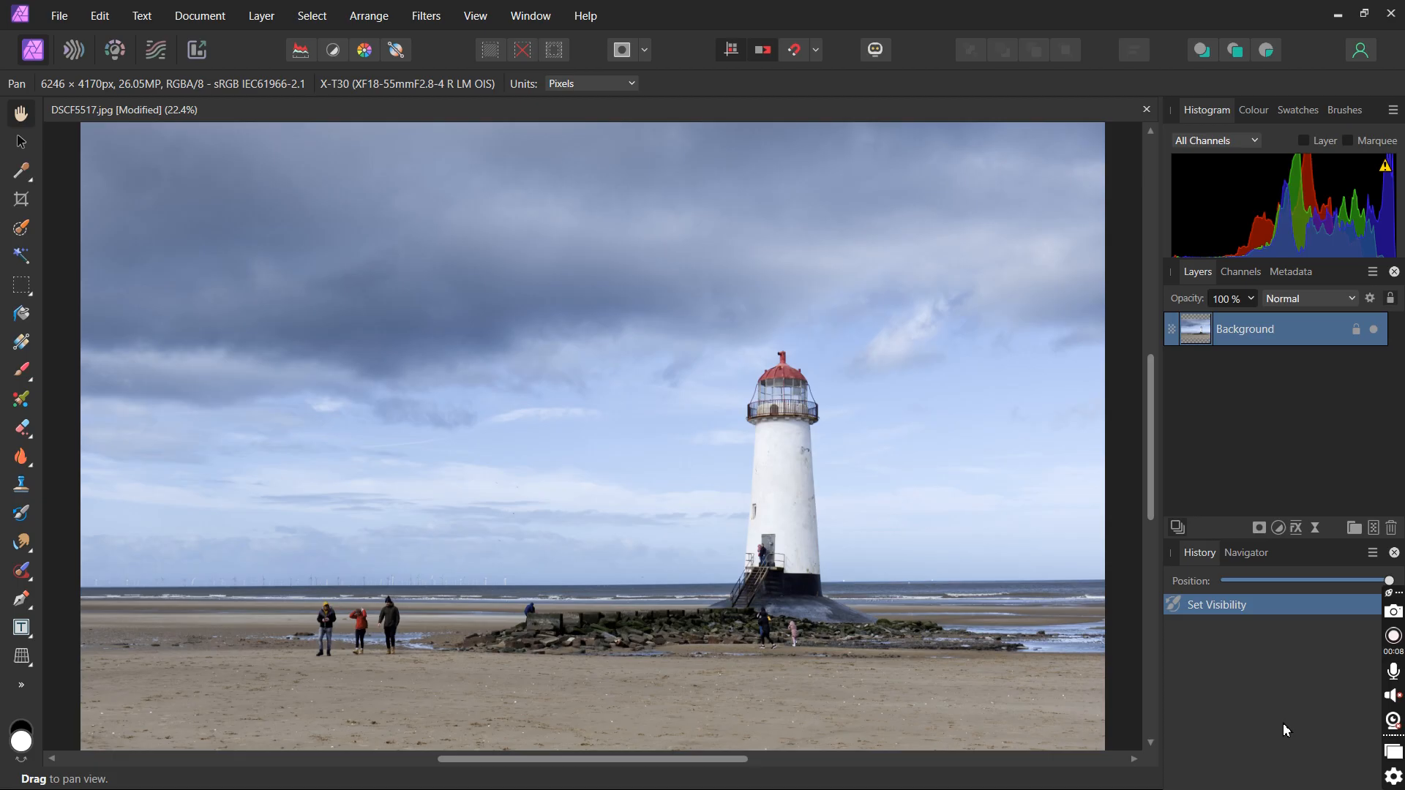
- Roll back the last visibility change, unlock the Background layer, and add a Black and White adjustment to it
left_click(1227, 582)
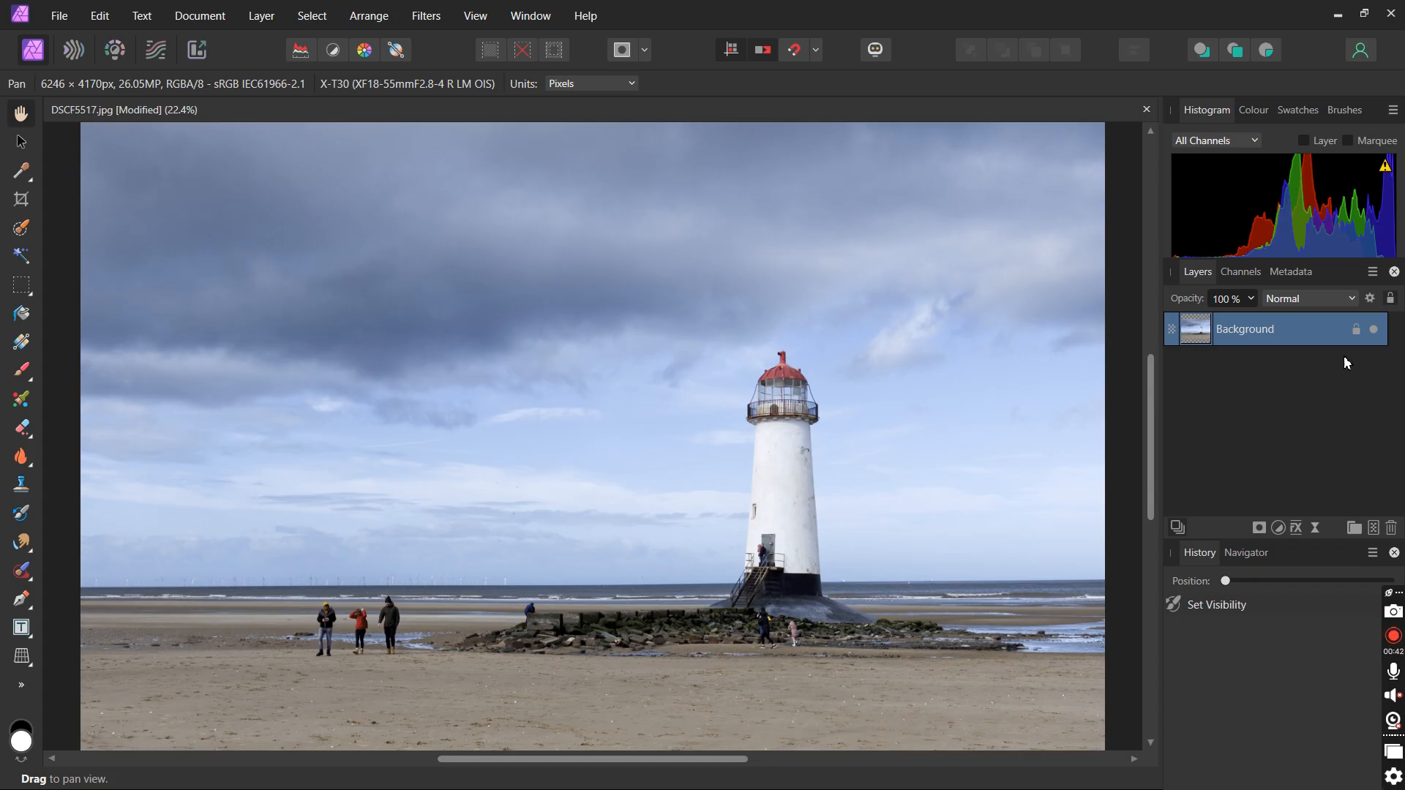
left_click(1356, 330)
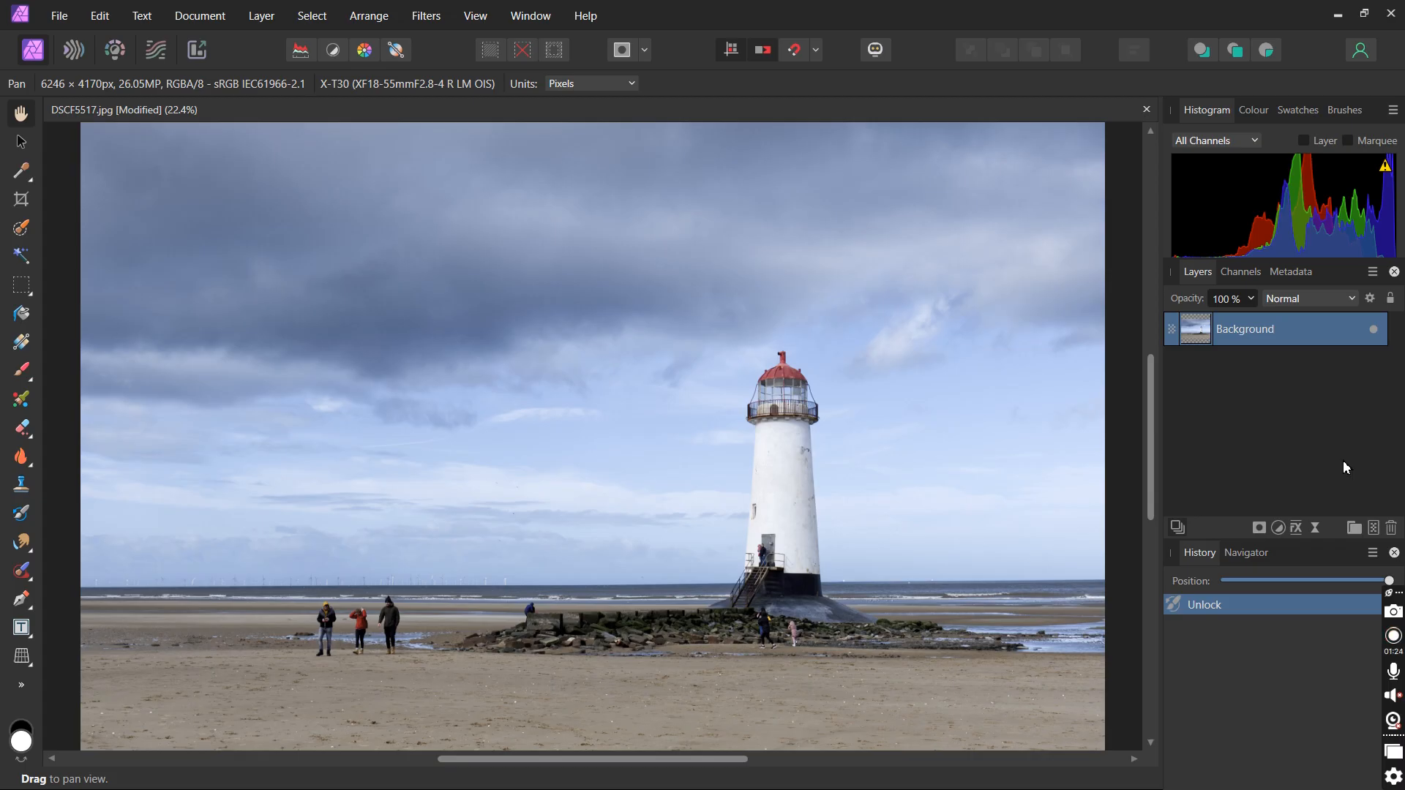
left_click(1278, 528)
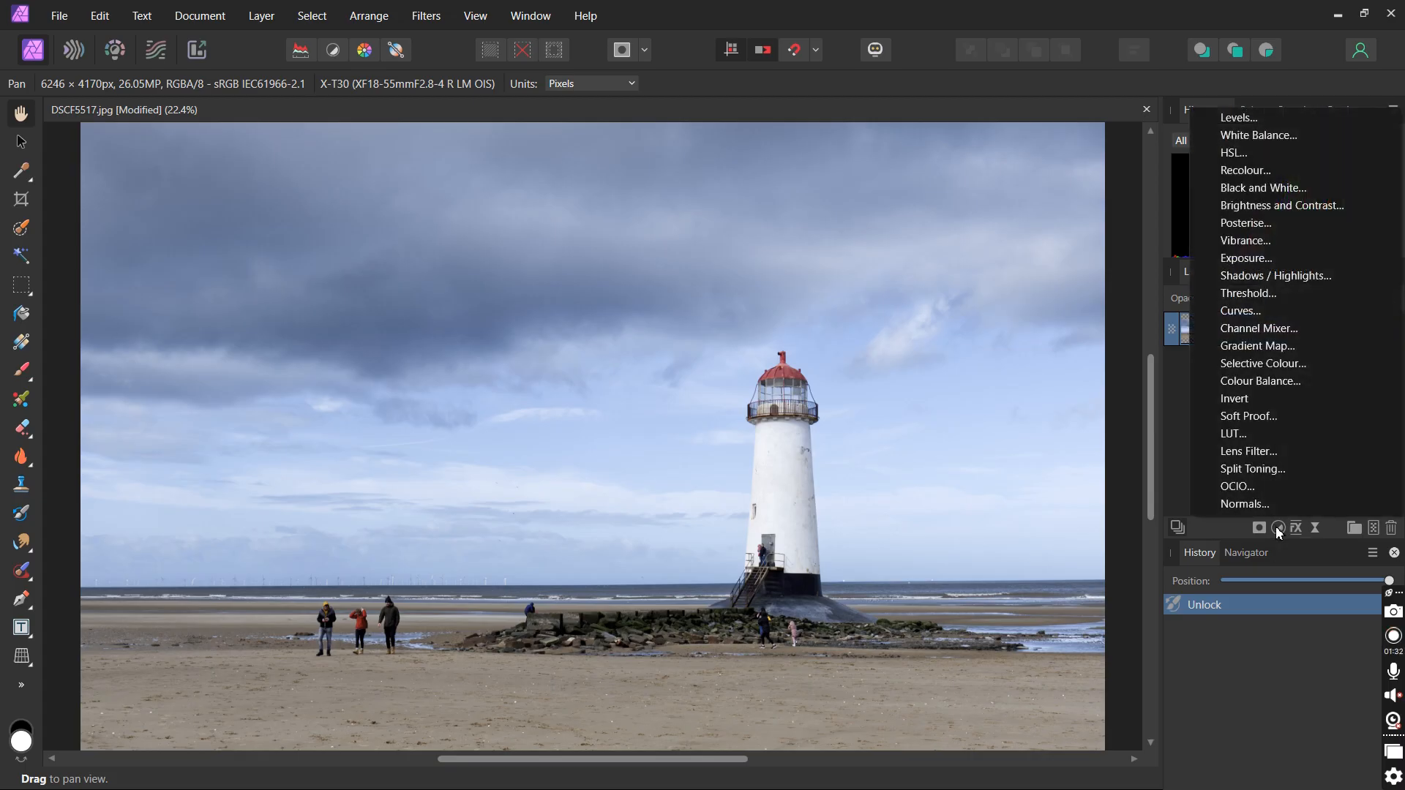
left_click(1281, 192)
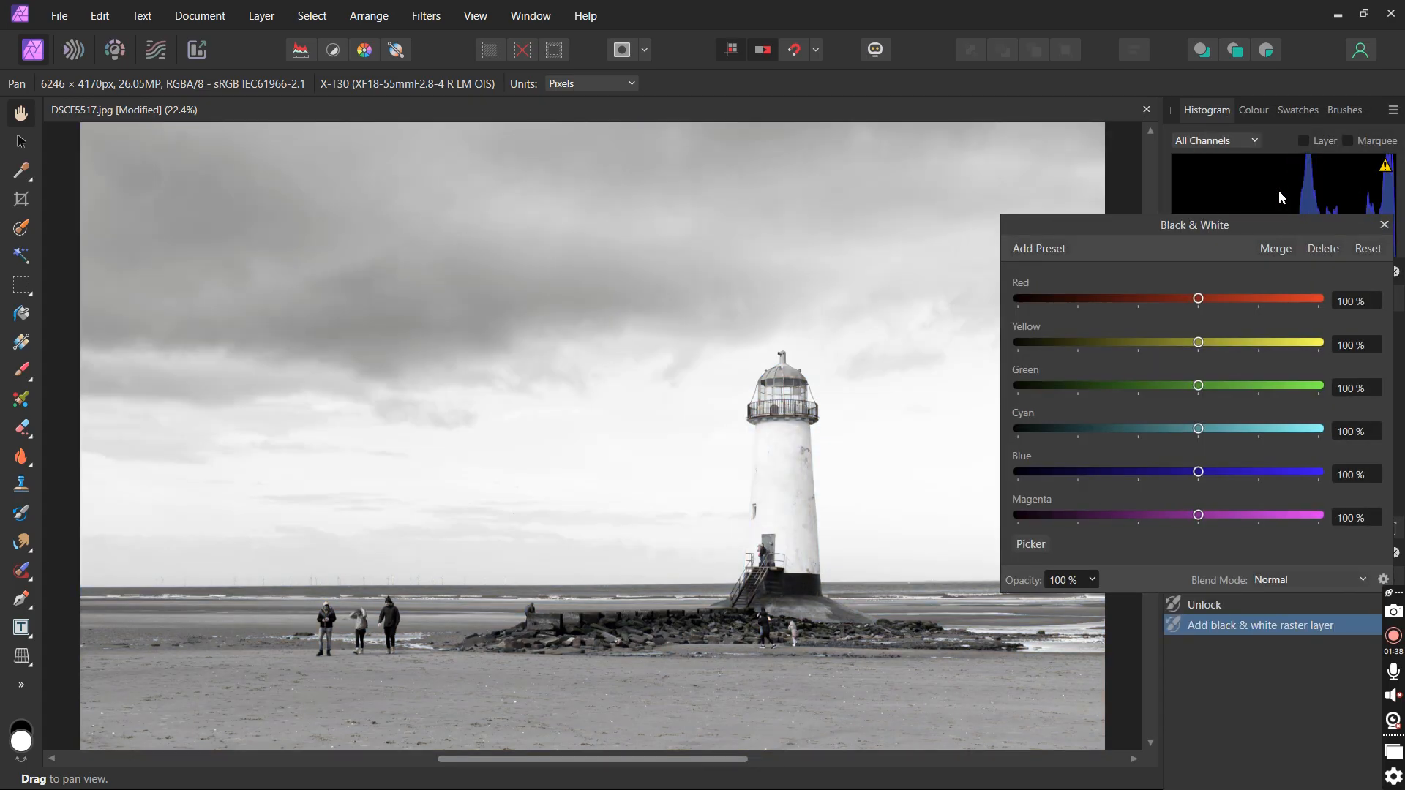
- Set the Black and White adjustment's blend mode to Luminosity
left_click(1366, 581)
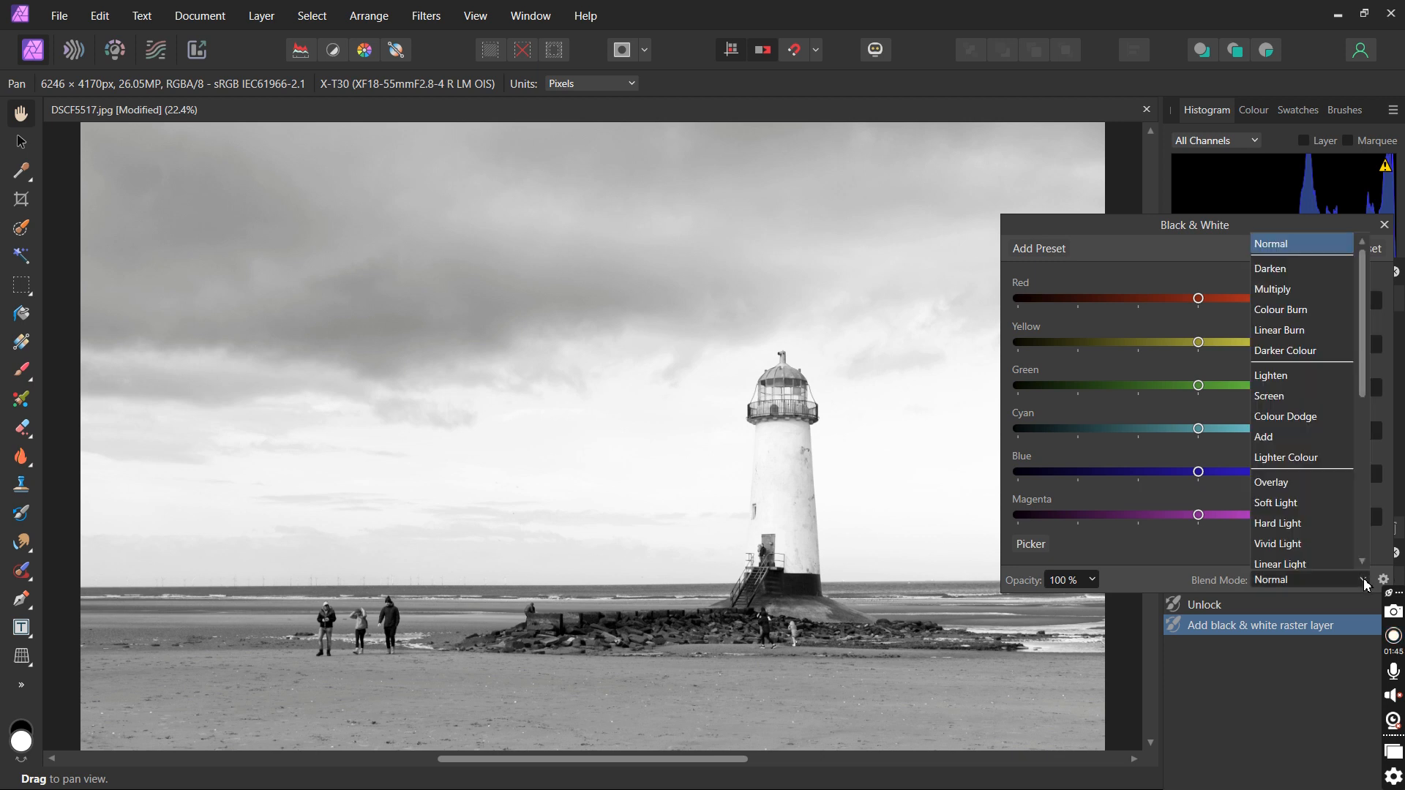
left_click(1364, 540)
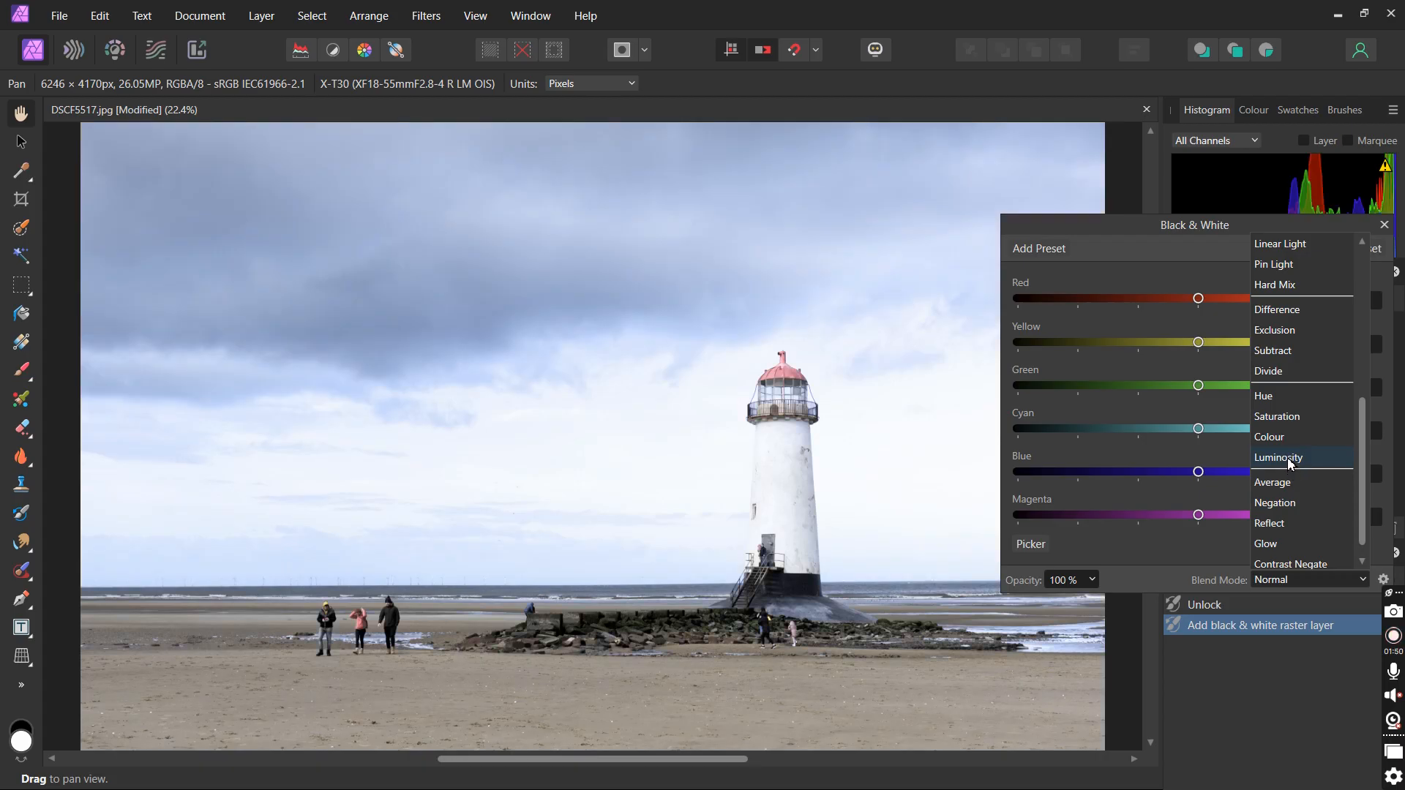
left_click(1289, 459)
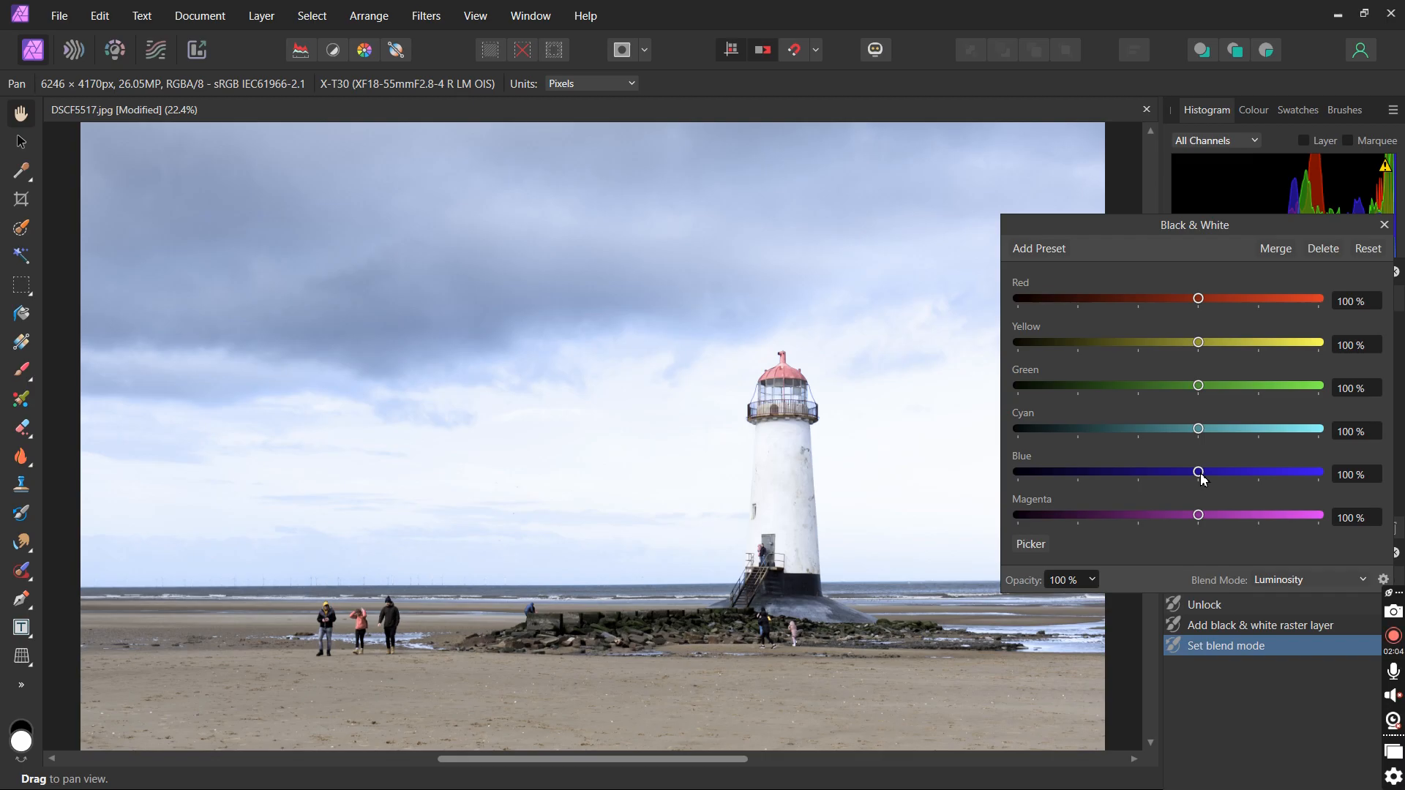
- Darken the sky in the Black and White adjustment by lowering Blue to -84% and Cyan to 0%
left_click_drag(1201, 474, 1087, 474)
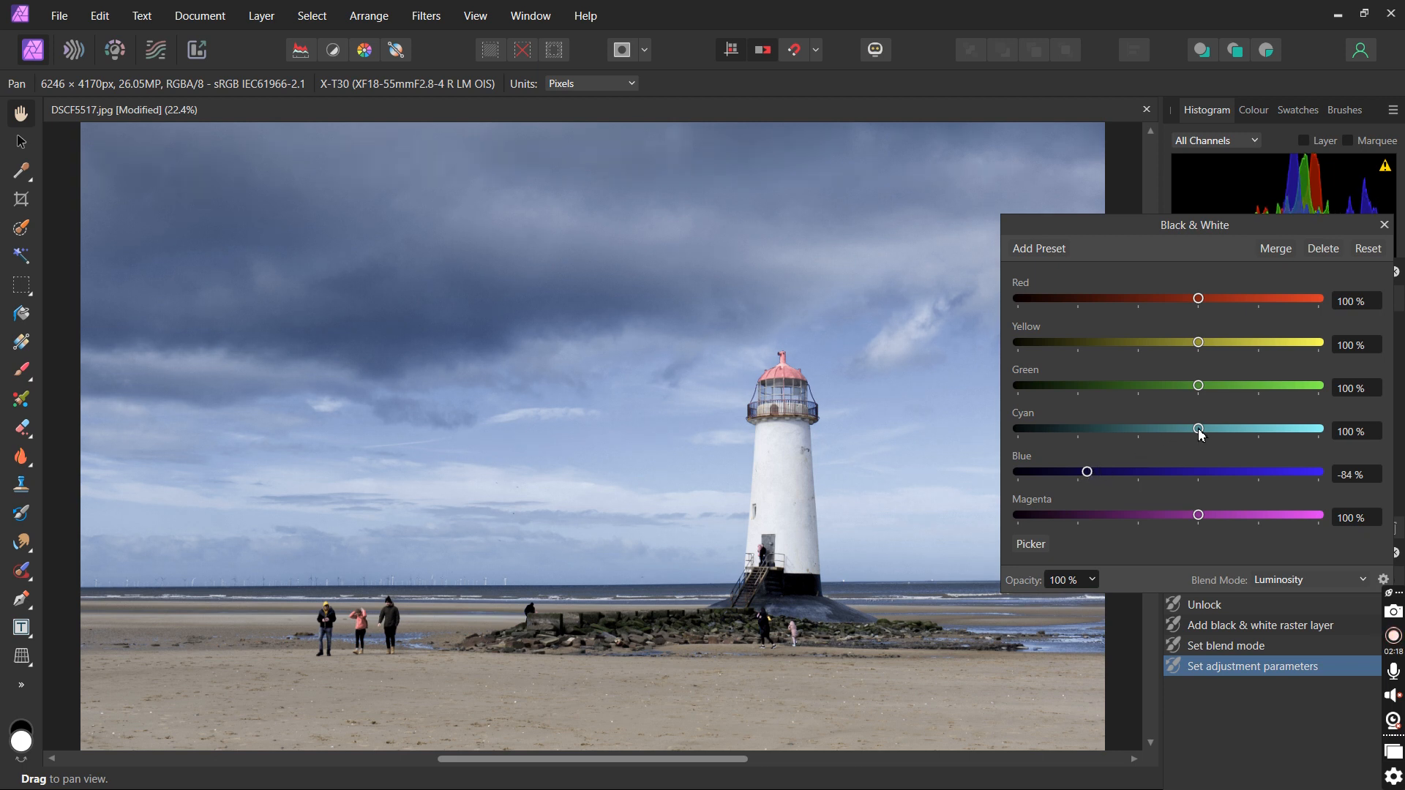
left_click_drag(1200, 434, 1146, 435)
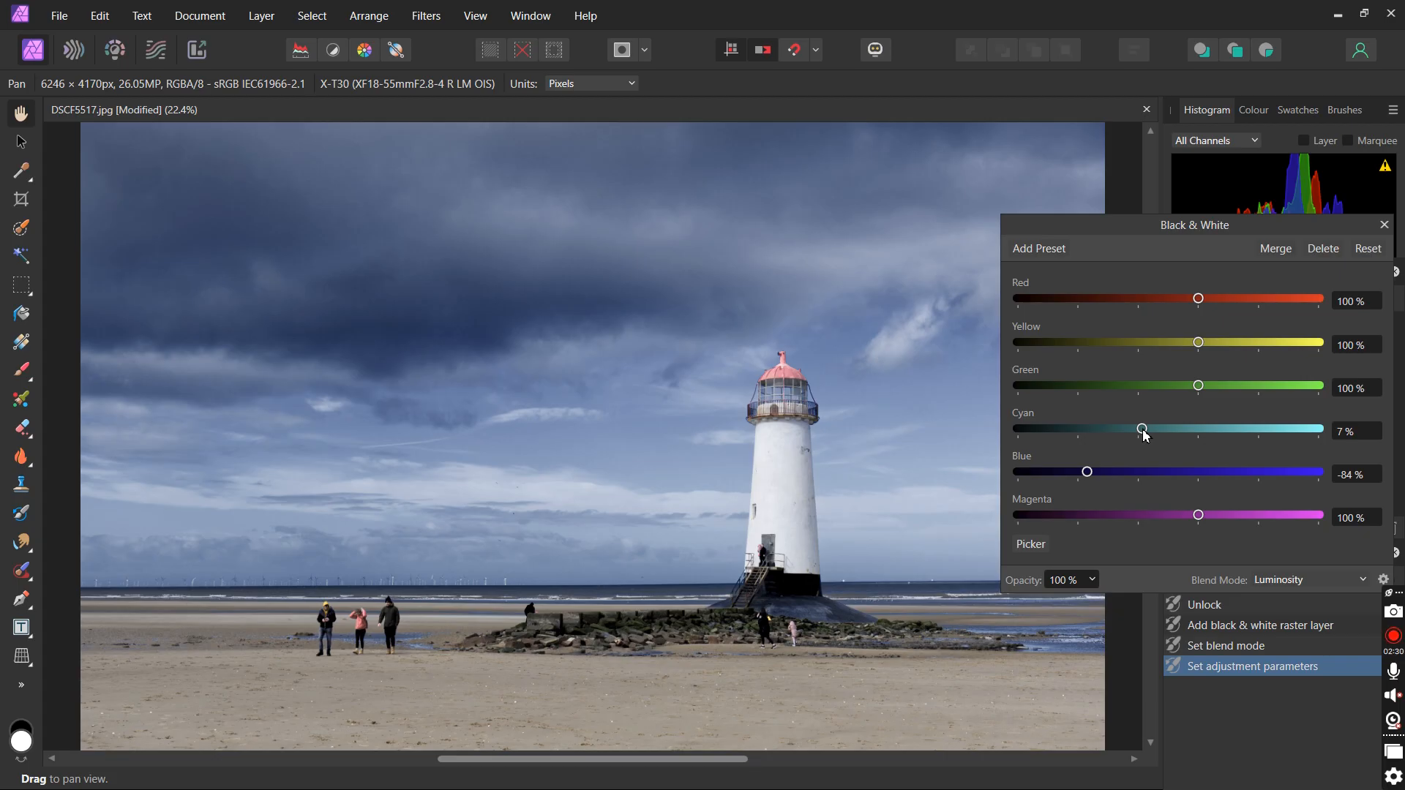
left_click_drag(1146, 435, 1142, 435)
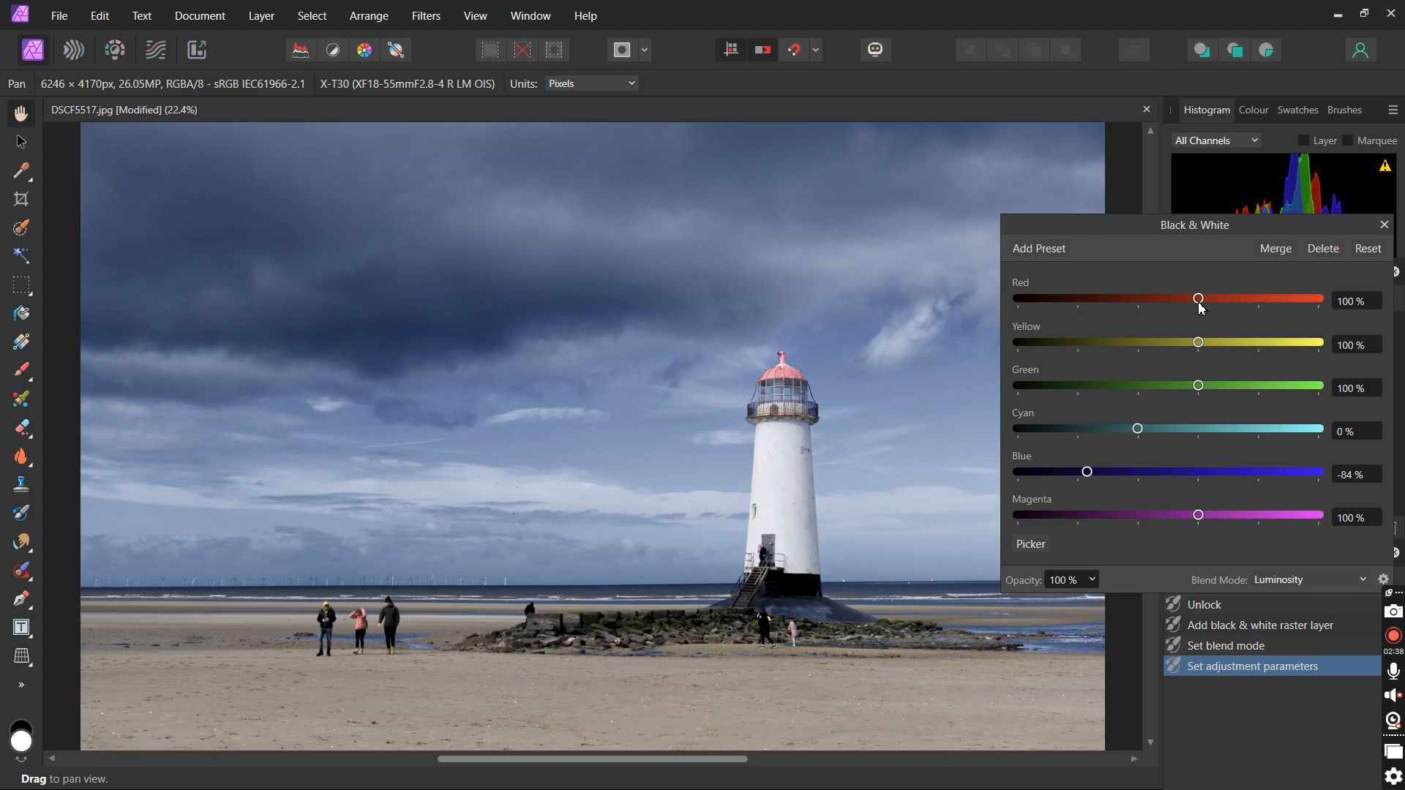
- Lower Red to 63%, Yellow to 19% and Magenta slightly, and close the Black and White adjustment settings
mouse_move(1201, 308)
left_mouse_down()
mouse_move(1172, 308)
mouse_move(1246, 305)
mouse_move(1178, 310)
left_mouse_up()
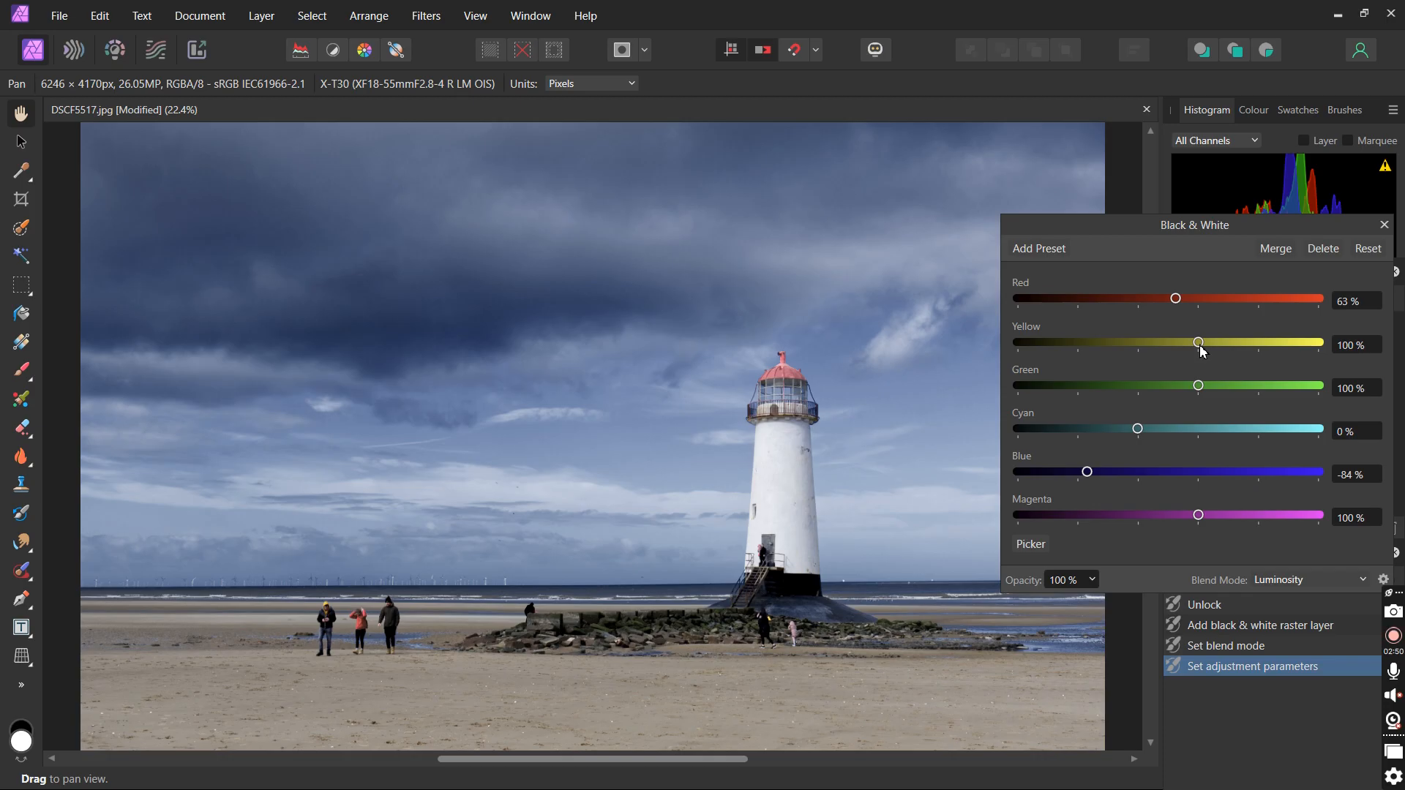
left_click_drag(1201, 351, 1151, 360)
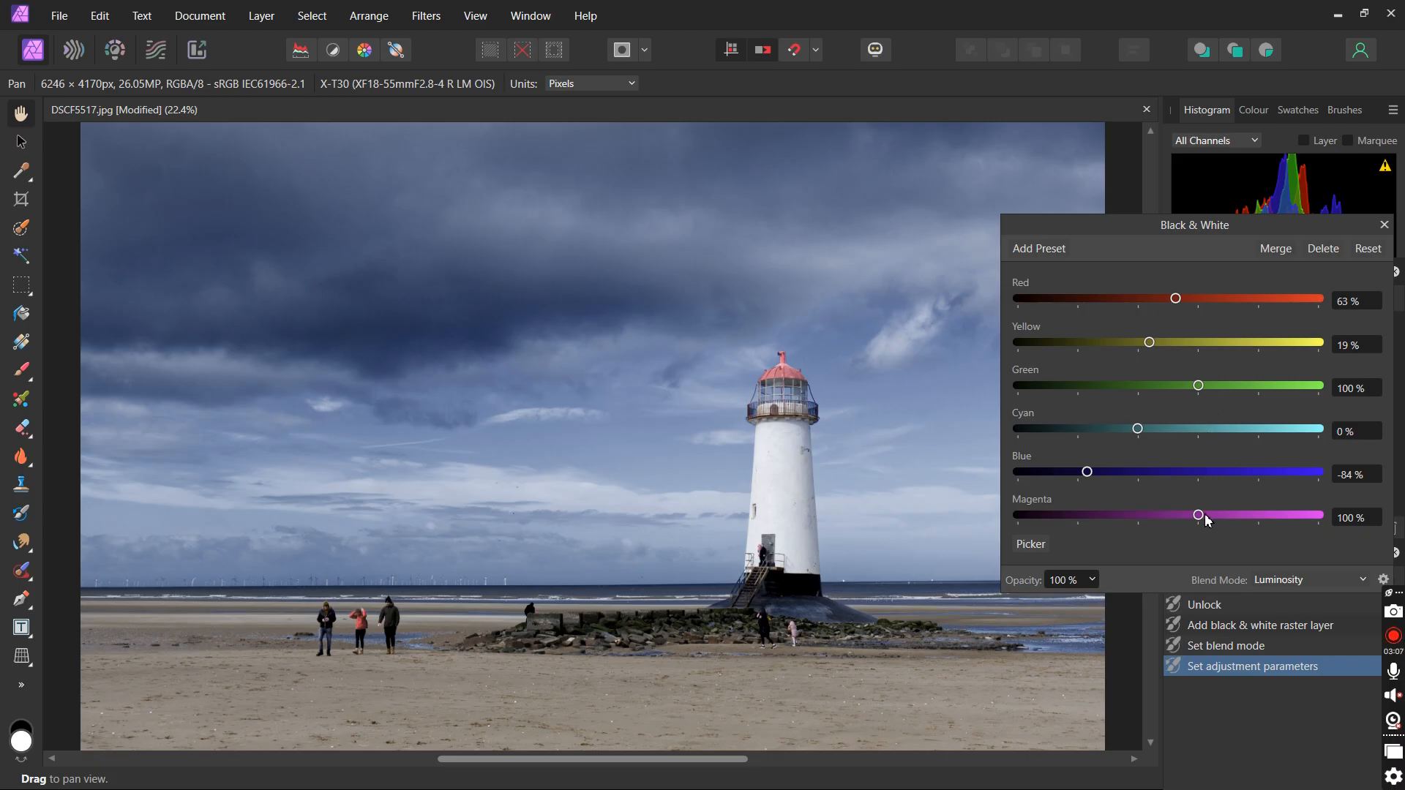
mouse_move(1202, 518)
left_mouse_down()
mouse_move(1067, 513)
mouse_move(1262, 517)
mouse_move(1187, 518)
left_mouse_up()
left_click_drag(1187, 518, 1179, 514)
left_click(1383, 225)
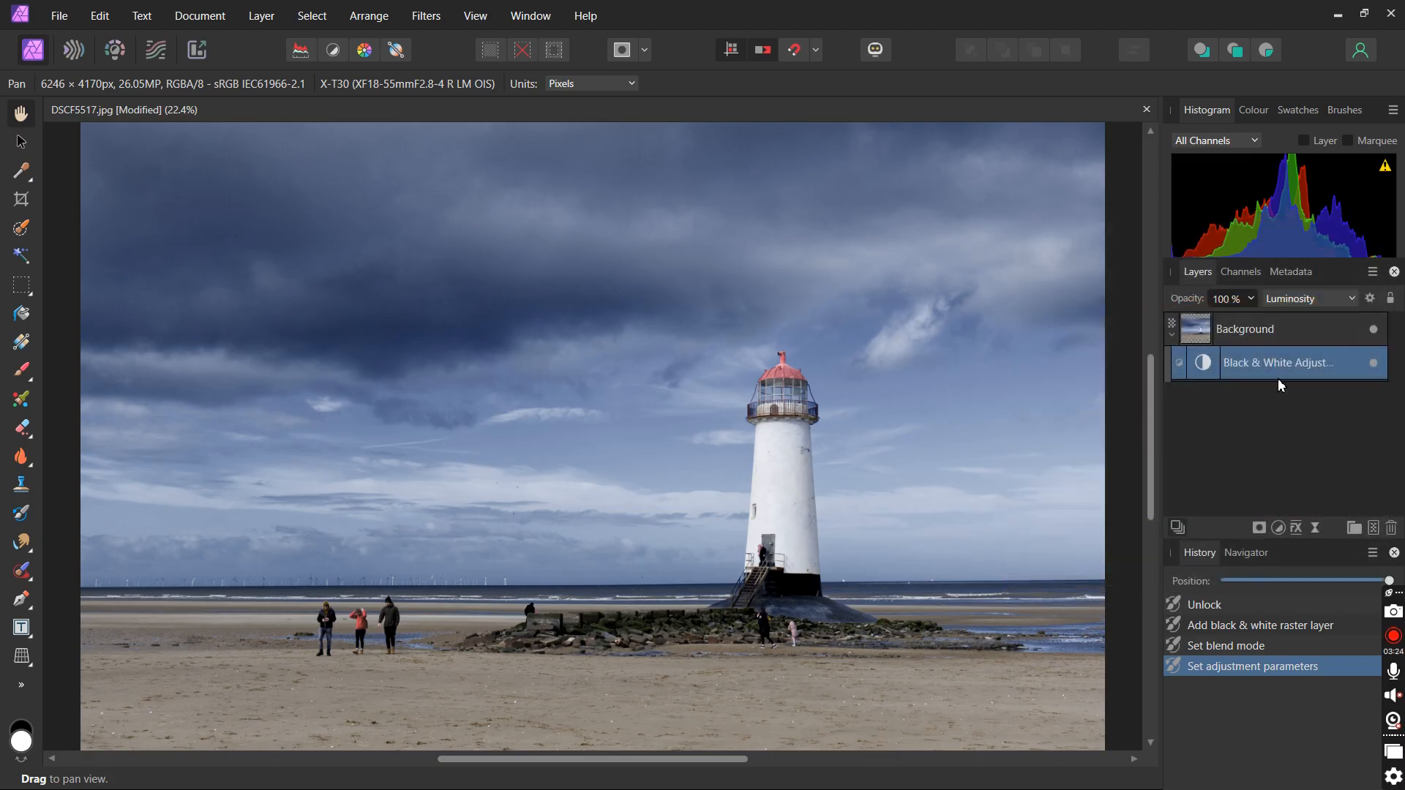
- Compare the photo before and after the Black and White adjustment by hiding and showing that layer twice
left_click(1374, 363)
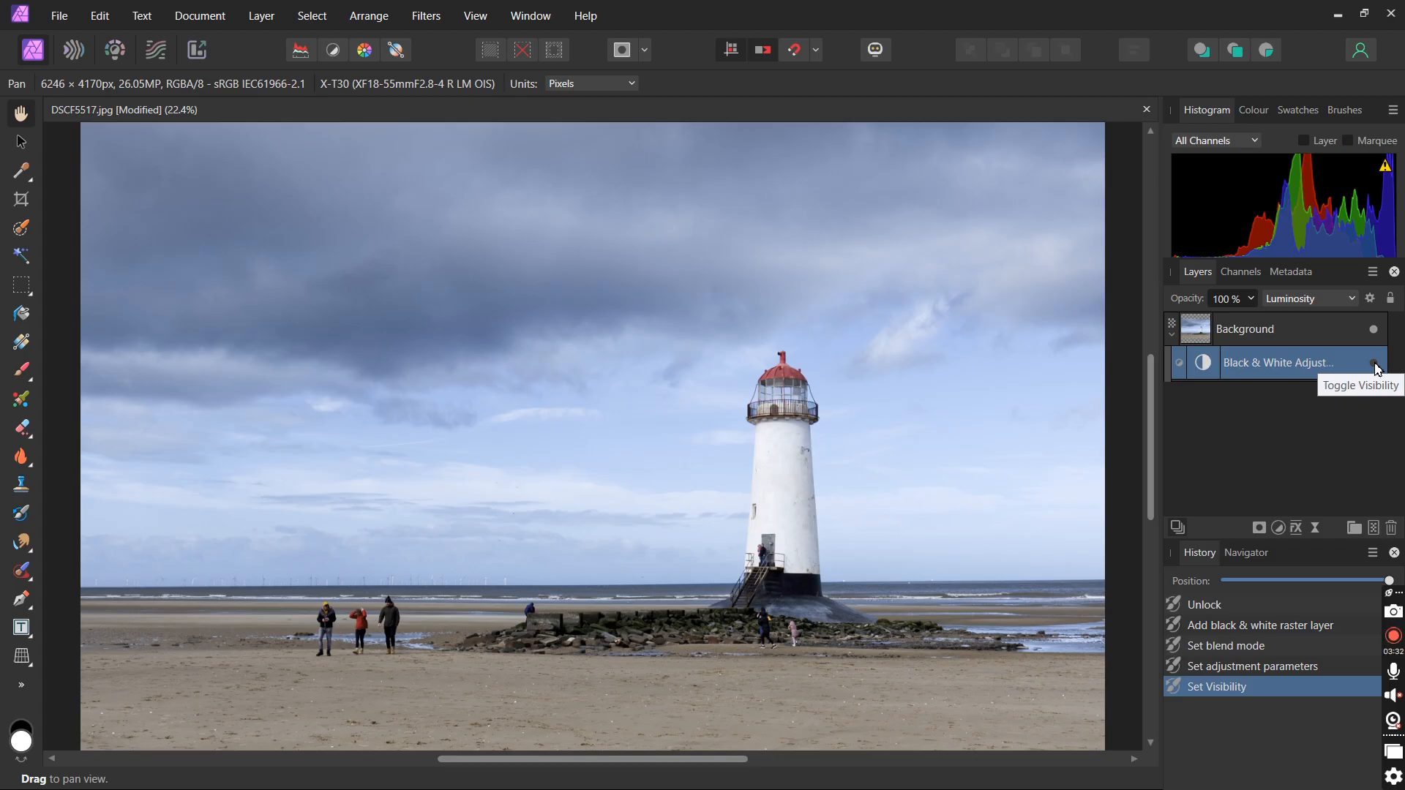
left_click(1374, 363)
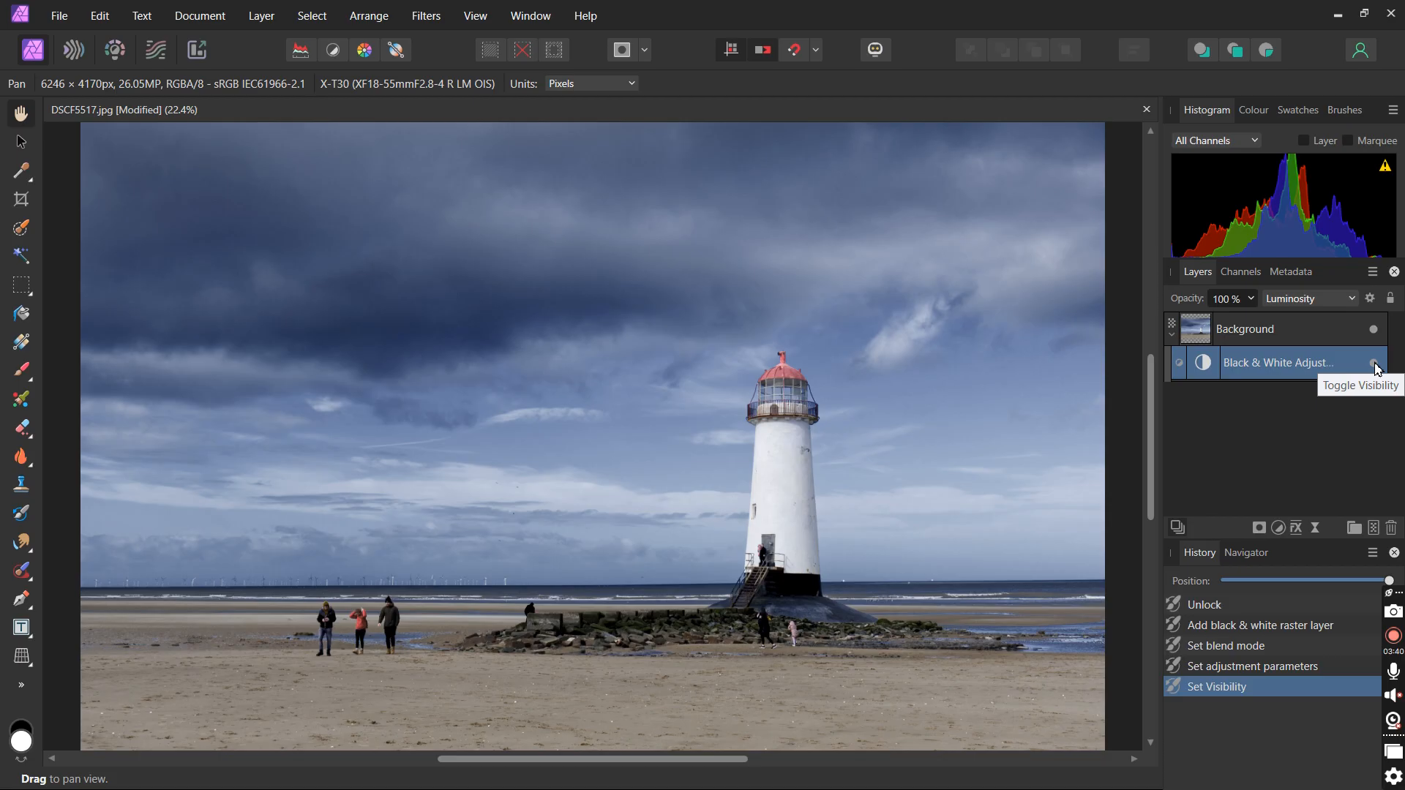
left_click(1374, 364)
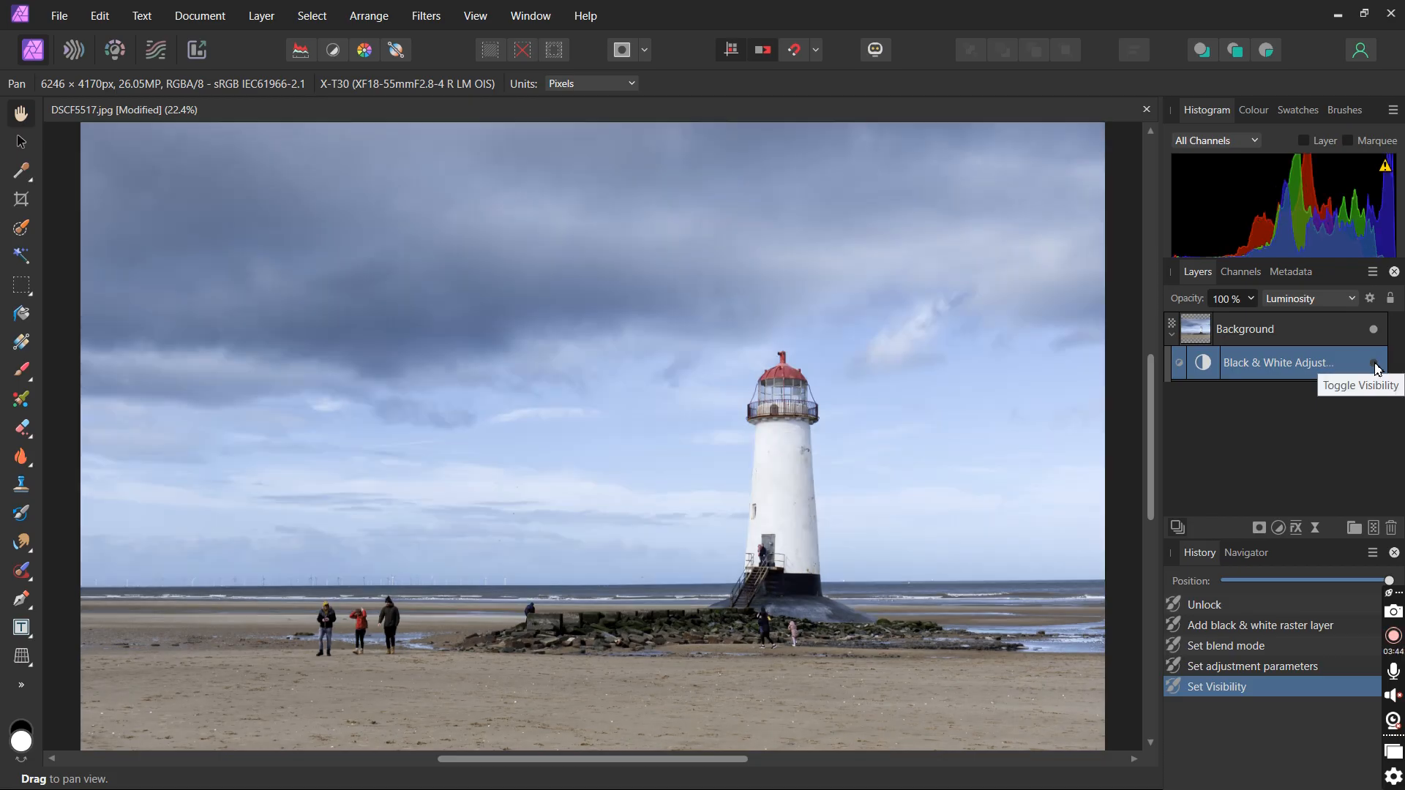
left_click(1374, 364)
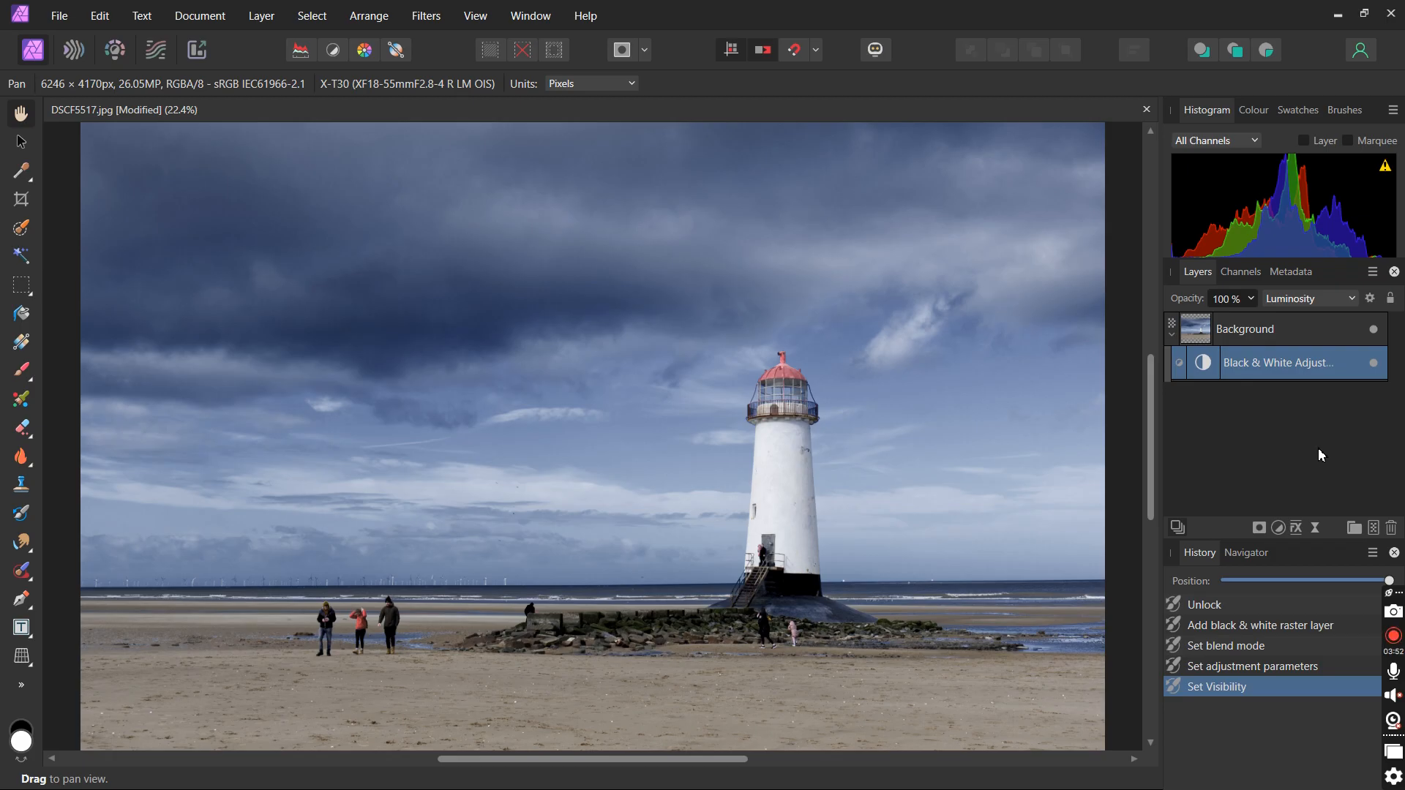
- Add a live Unsharp Mask filter with a radius of 1 px and a factor of about 2
left_click(1314, 528)
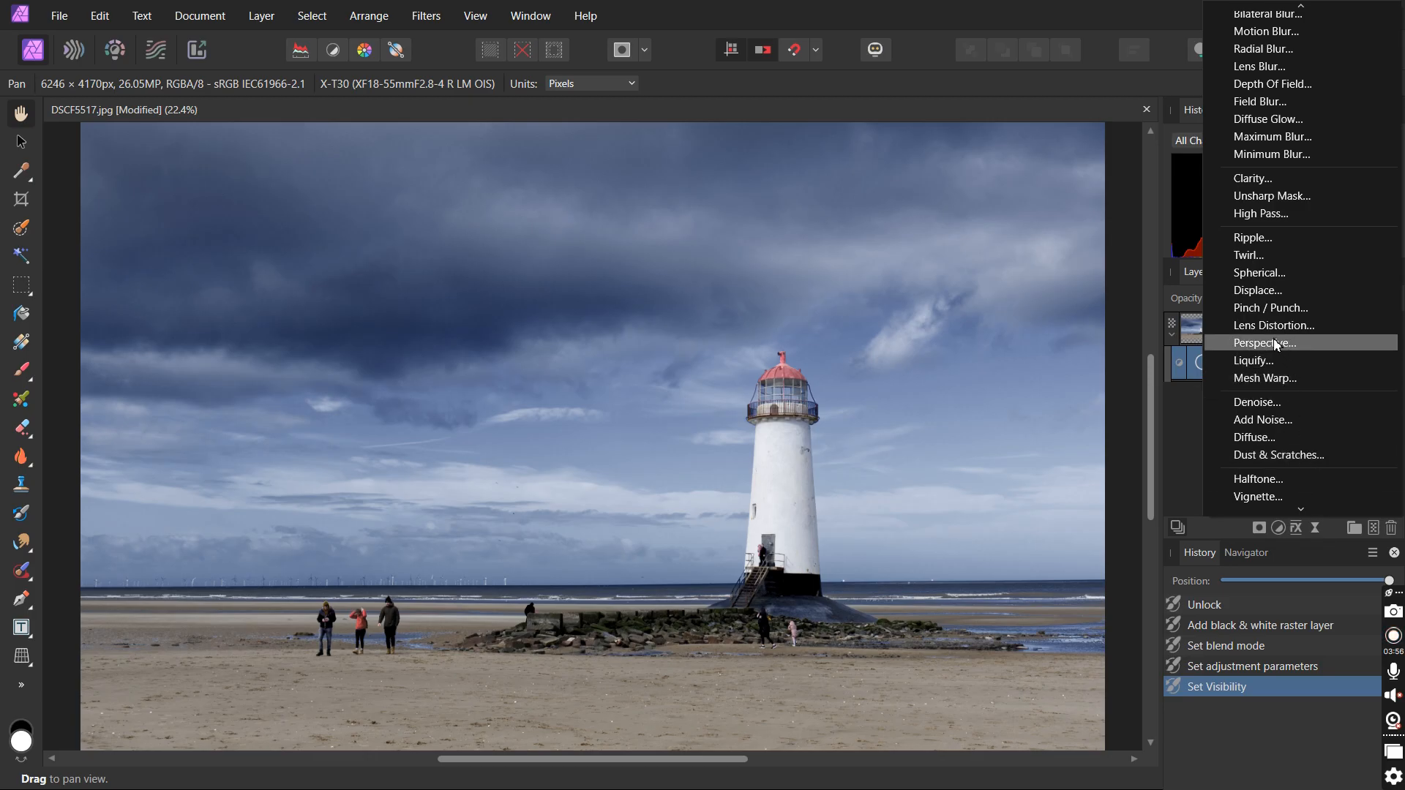
left_click(1271, 205)
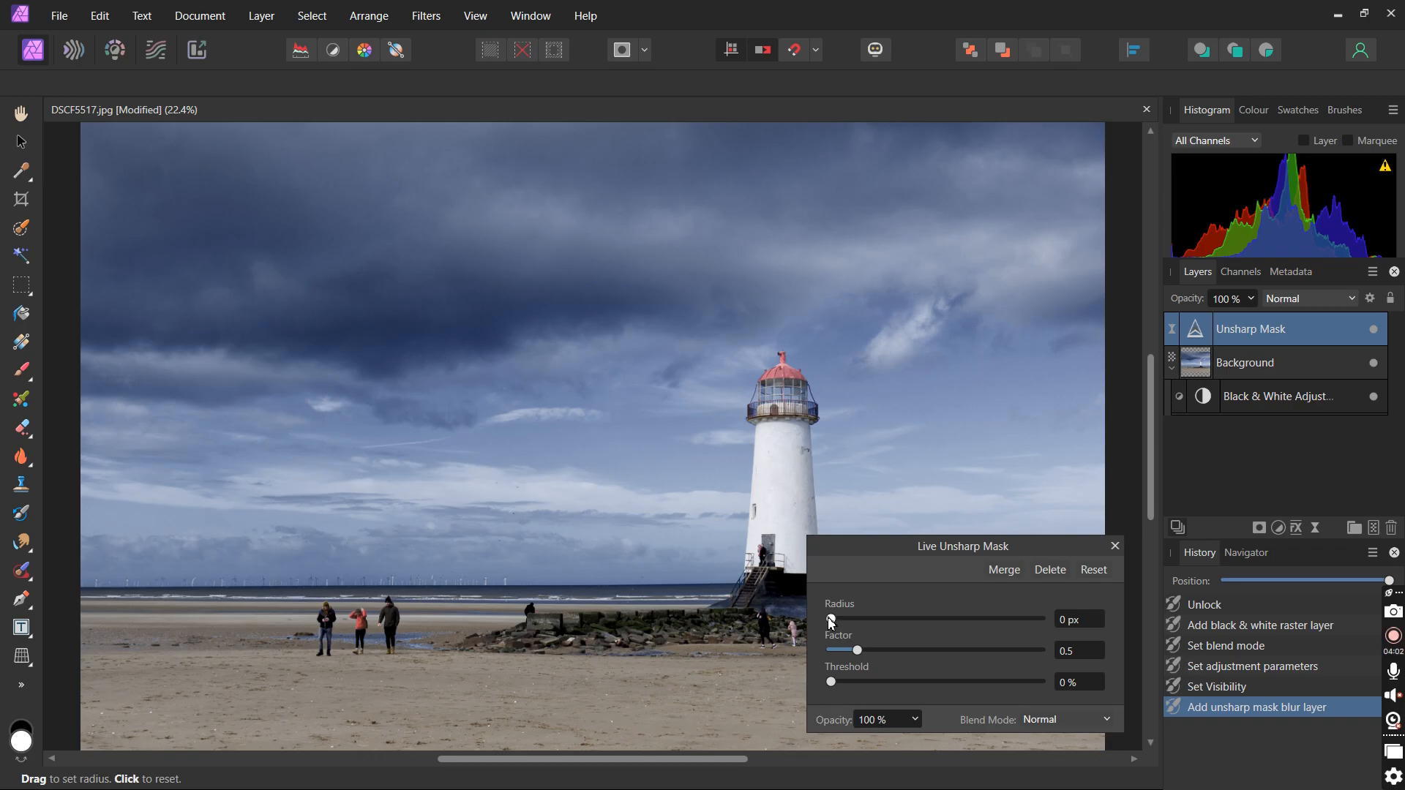
left_click_drag(832, 620, 879, 628)
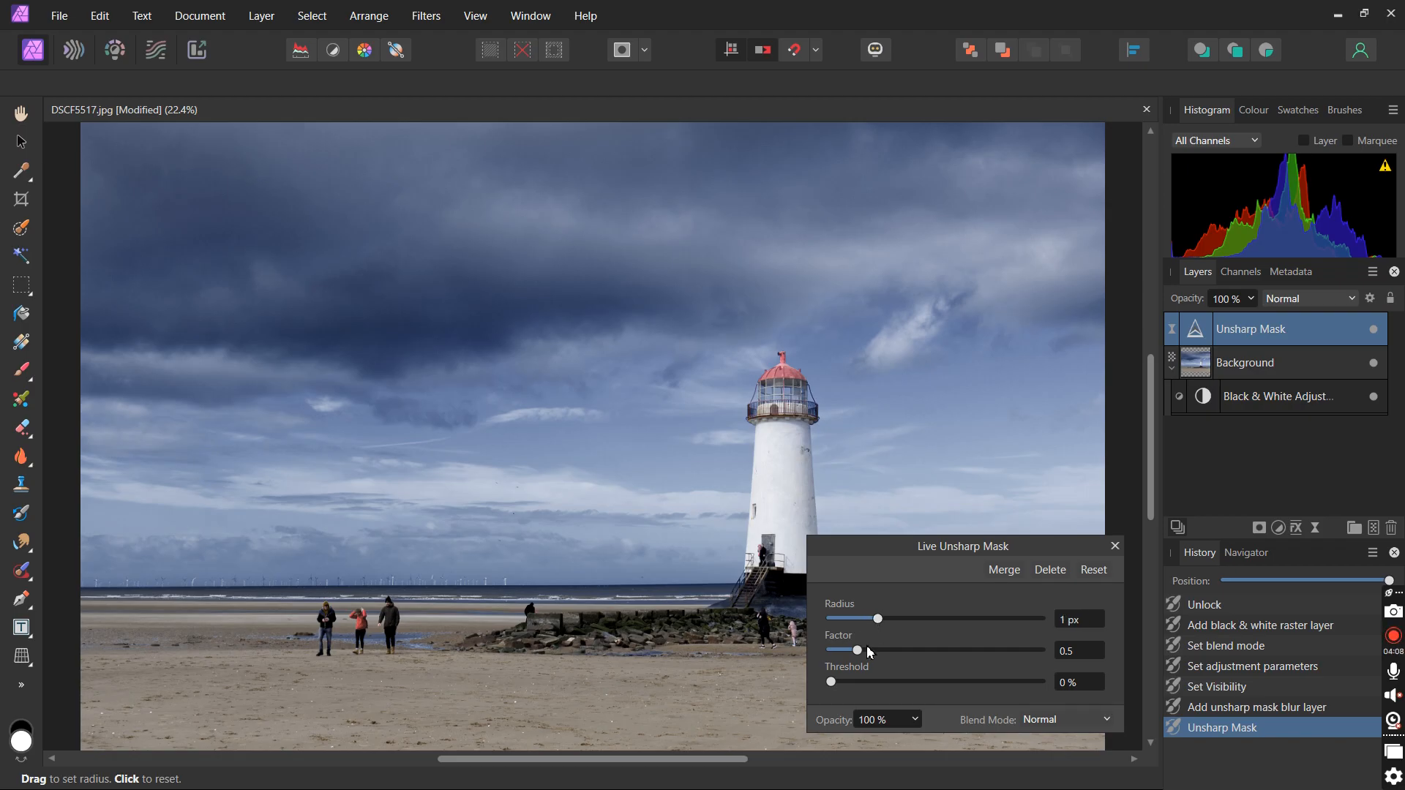
left_click_drag(860, 658, 940, 655)
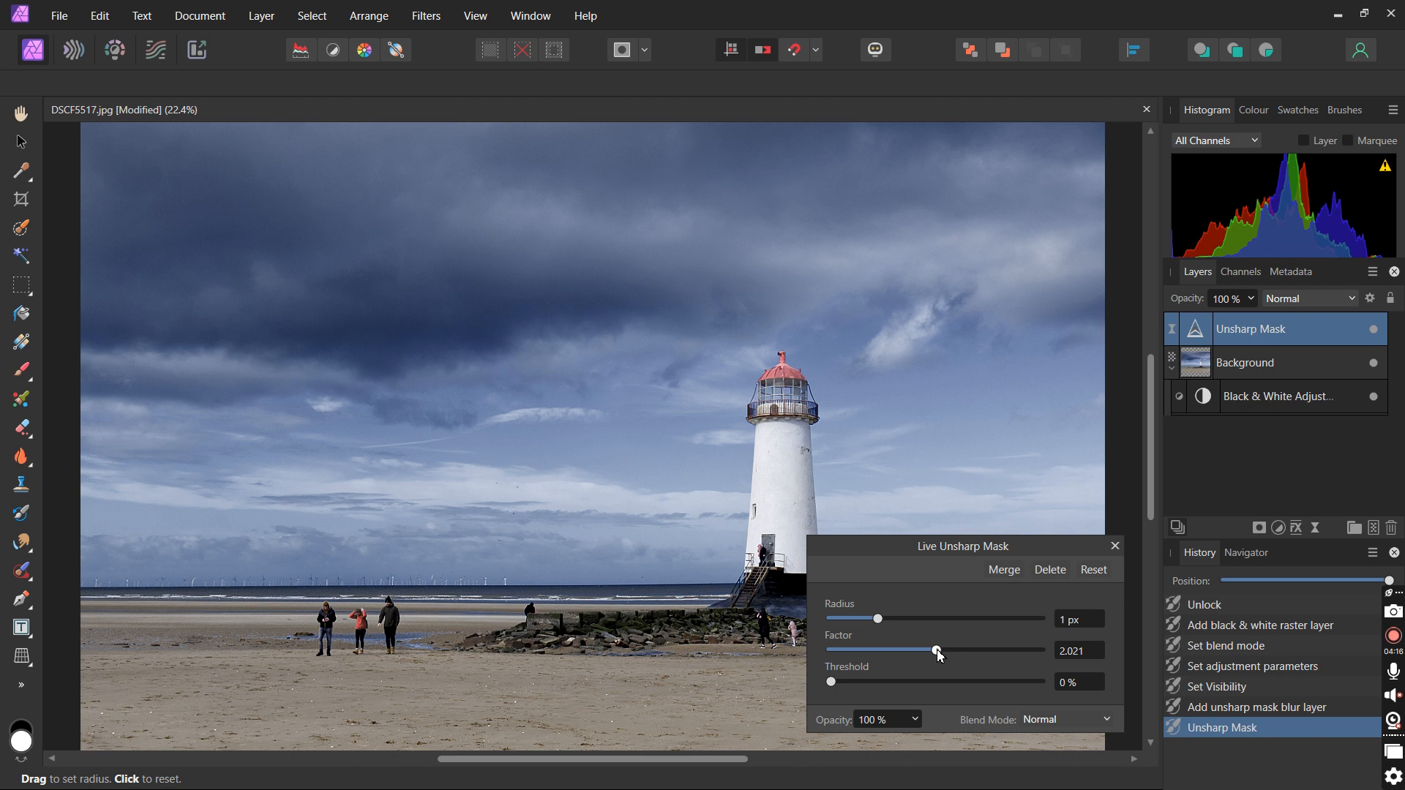
left_click(1115, 547)
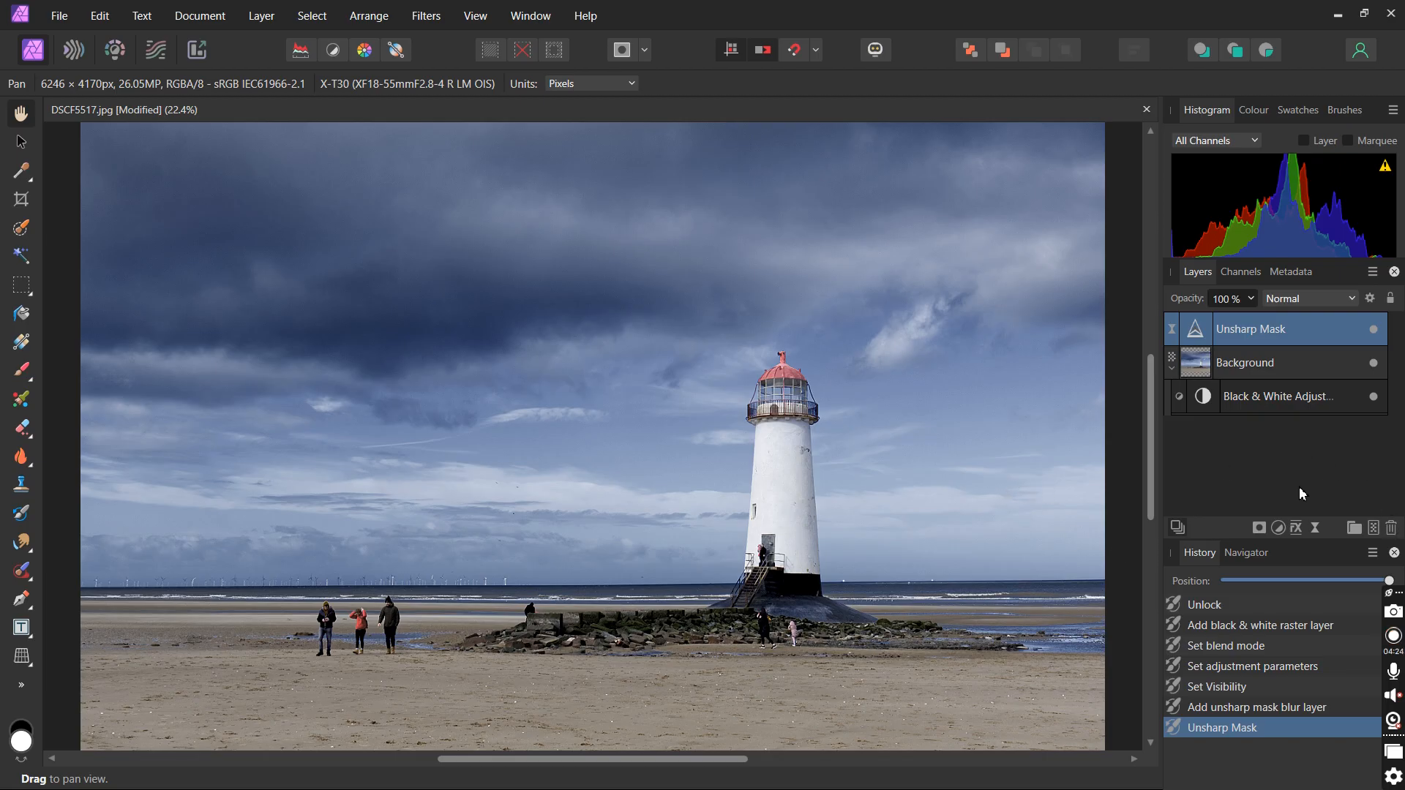
- Add a Levels adjustment with black level 5%, white level 94% and gamma about 1.045
left_click(1281, 529)
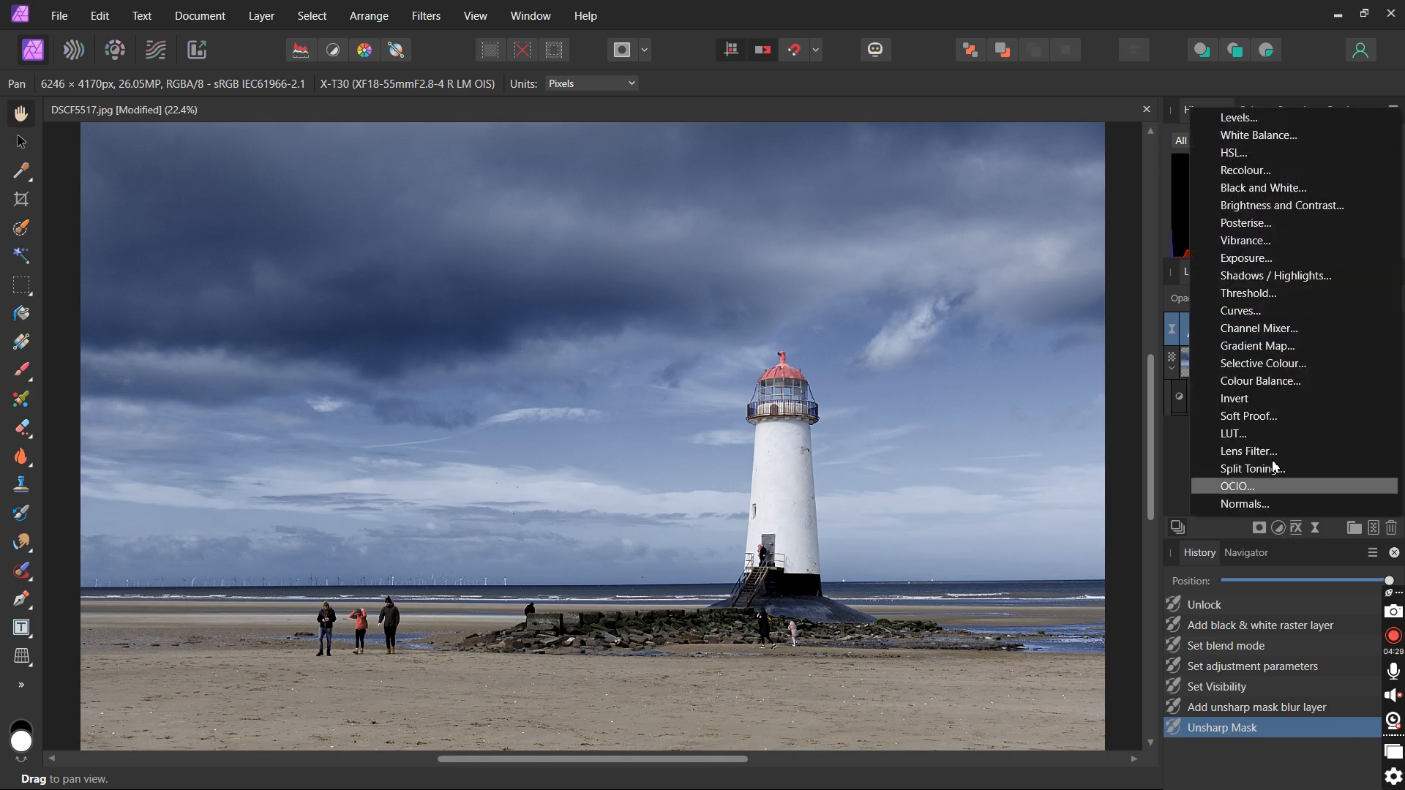
left_click(1246, 120)
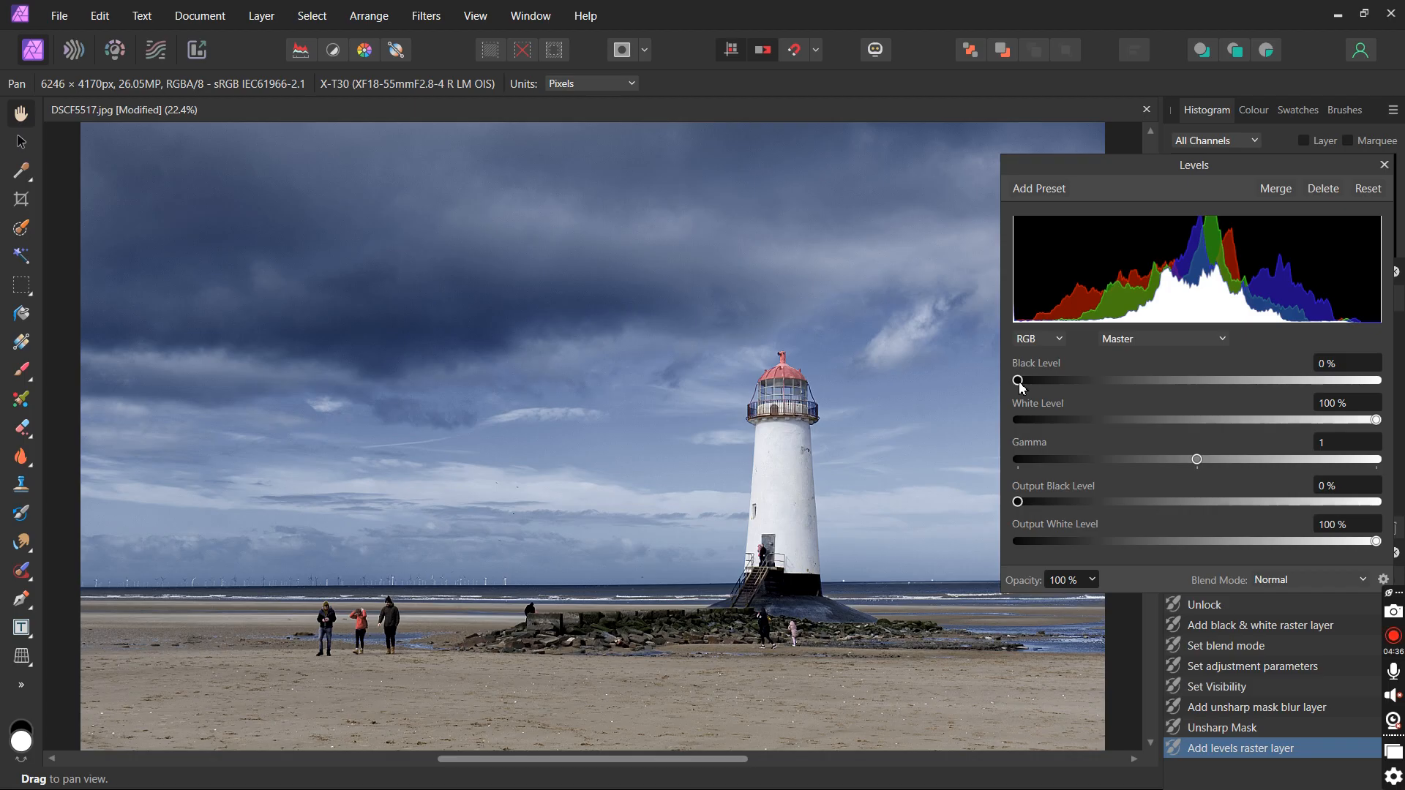
mouse_move(1019, 381)
left_mouse_down()
mouse_move(1057, 381)
mouse_move(1035, 380)
left_mouse_up()
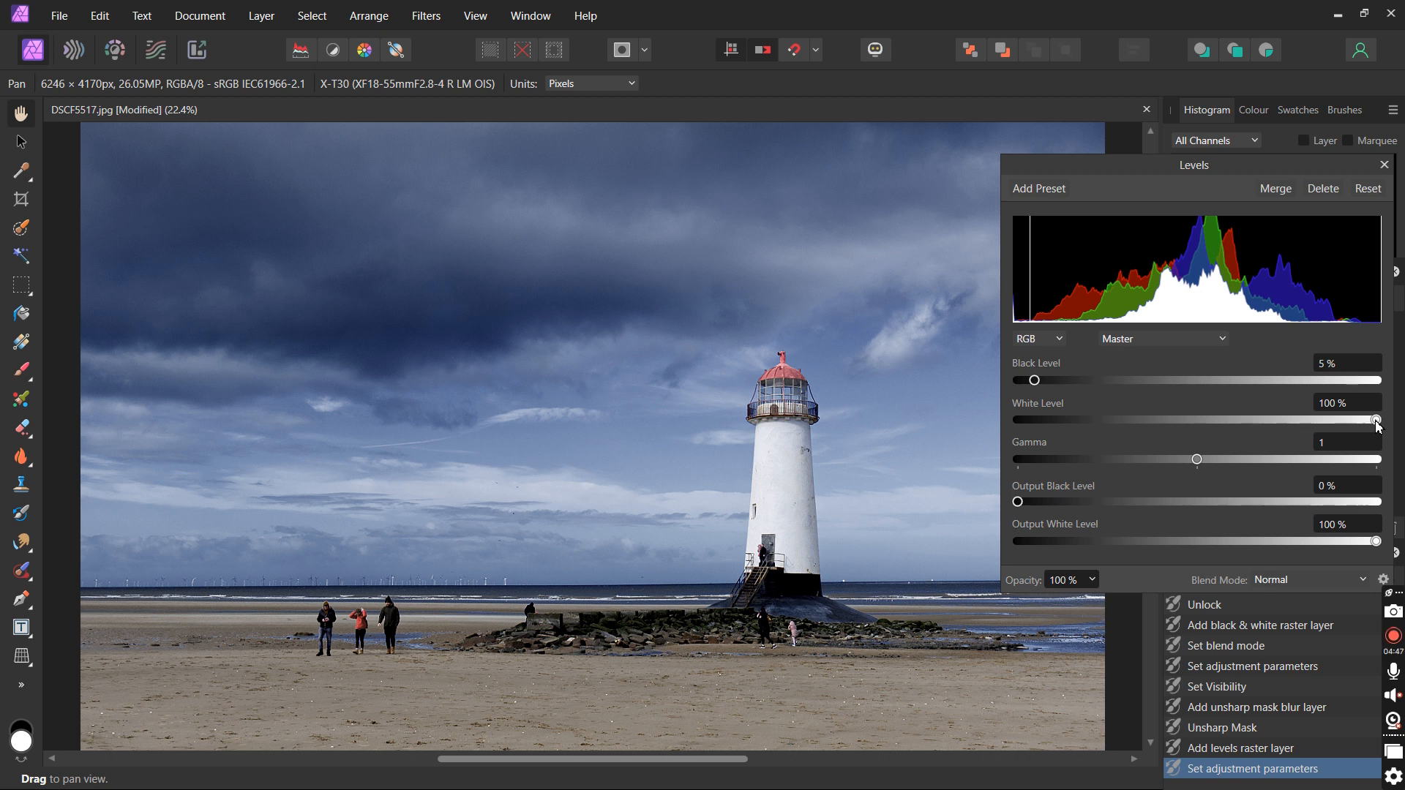
mouse_move(1376, 421)
left_mouse_down()
mouse_move(1330, 421)
mouse_move(1355, 421)
left_mouse_up()
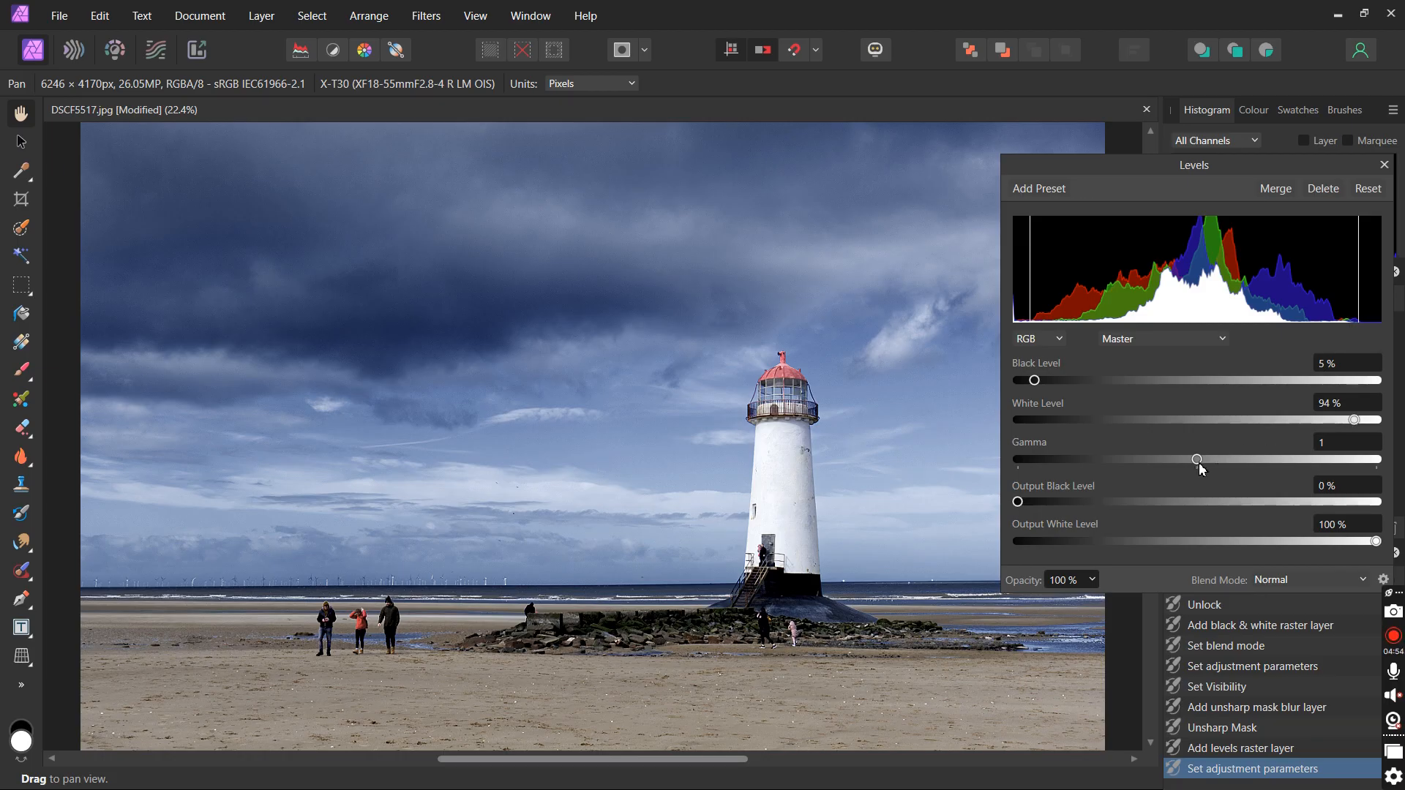
mouse_move(1199, 465)
left_mouse_down()
mouse_move(1246, 465)
mouse_move(1181, 463)
mouse_move(1204, 467)
left_mouse_up()
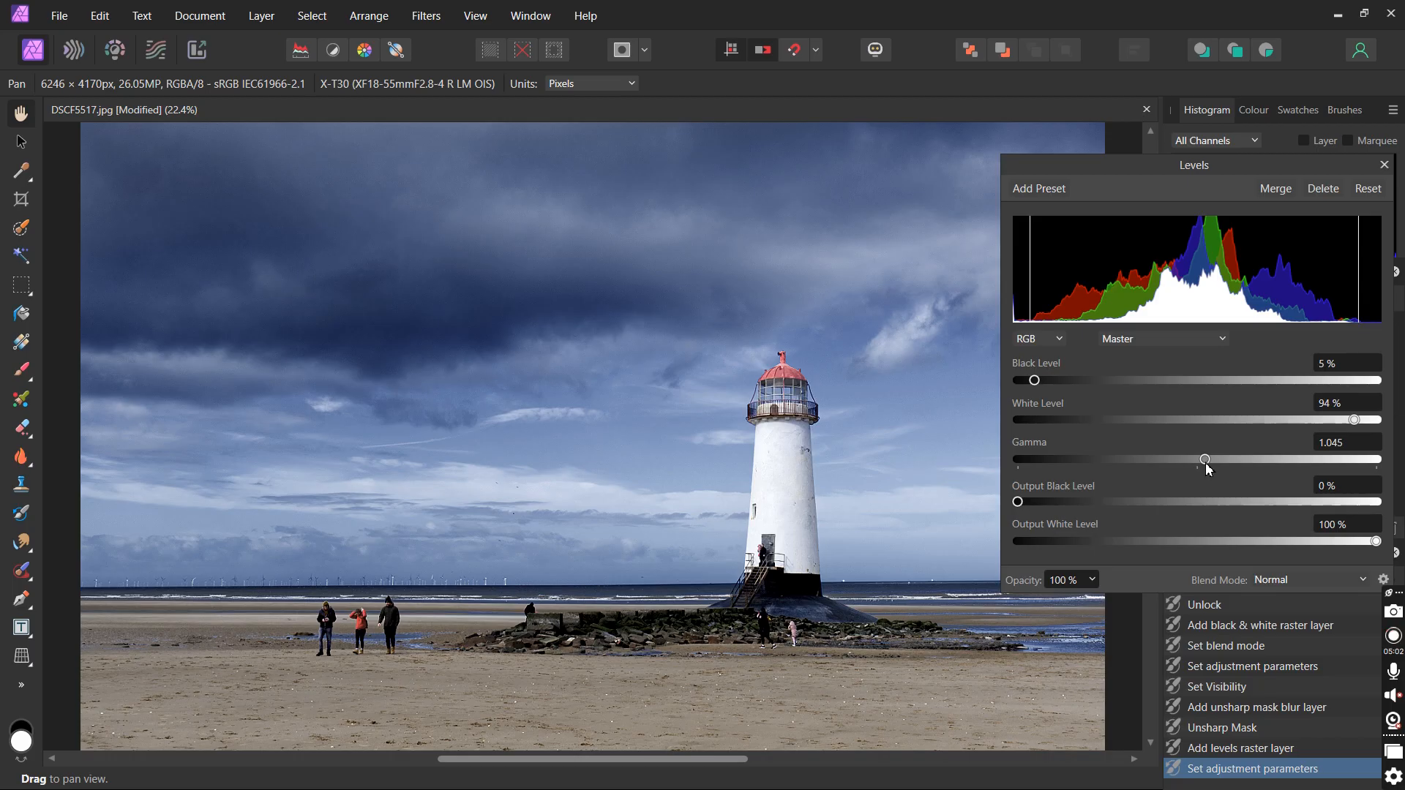
left_click(1384, 165)
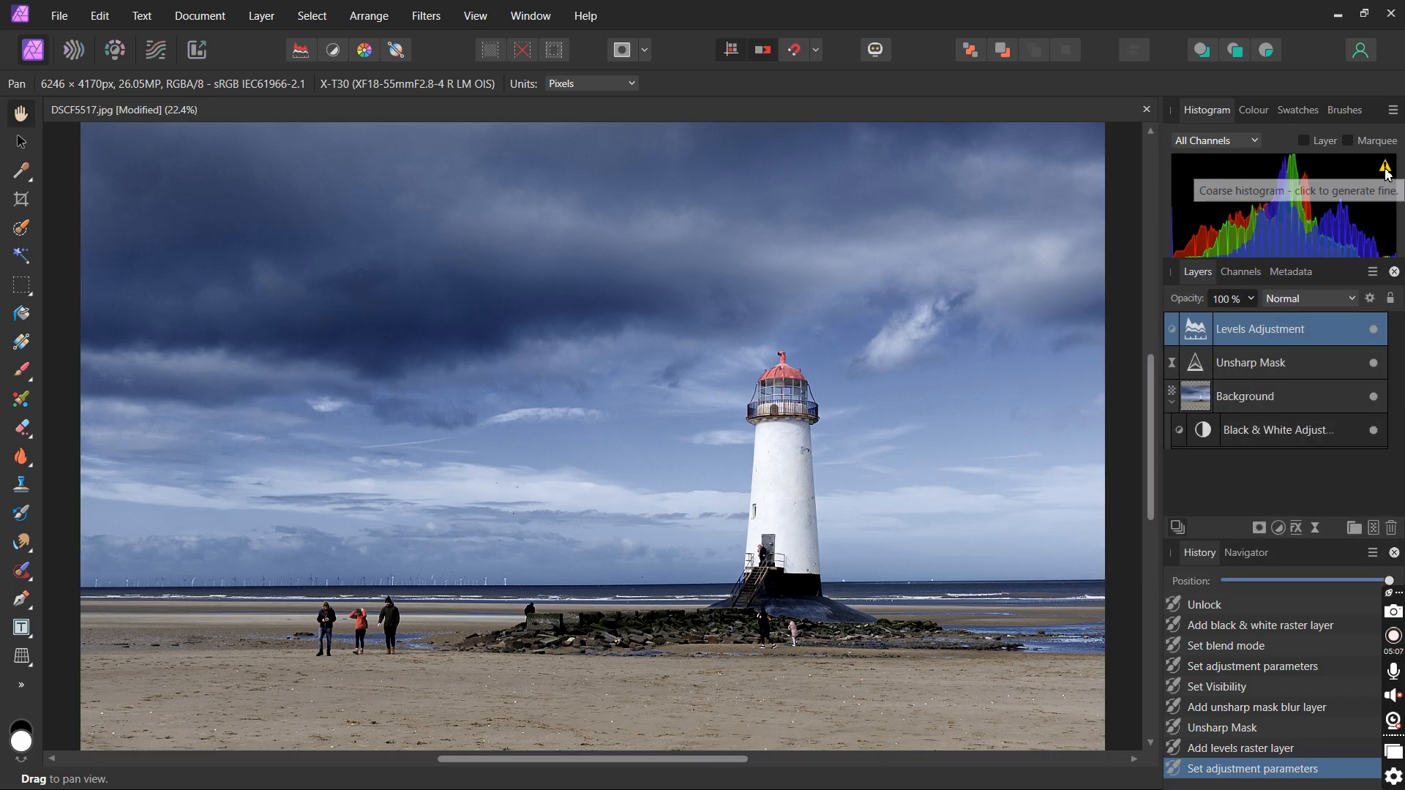
- Compare the photo before and after the Levels adjustment by hiding and showing that layer twice
left_click(1374, 330)
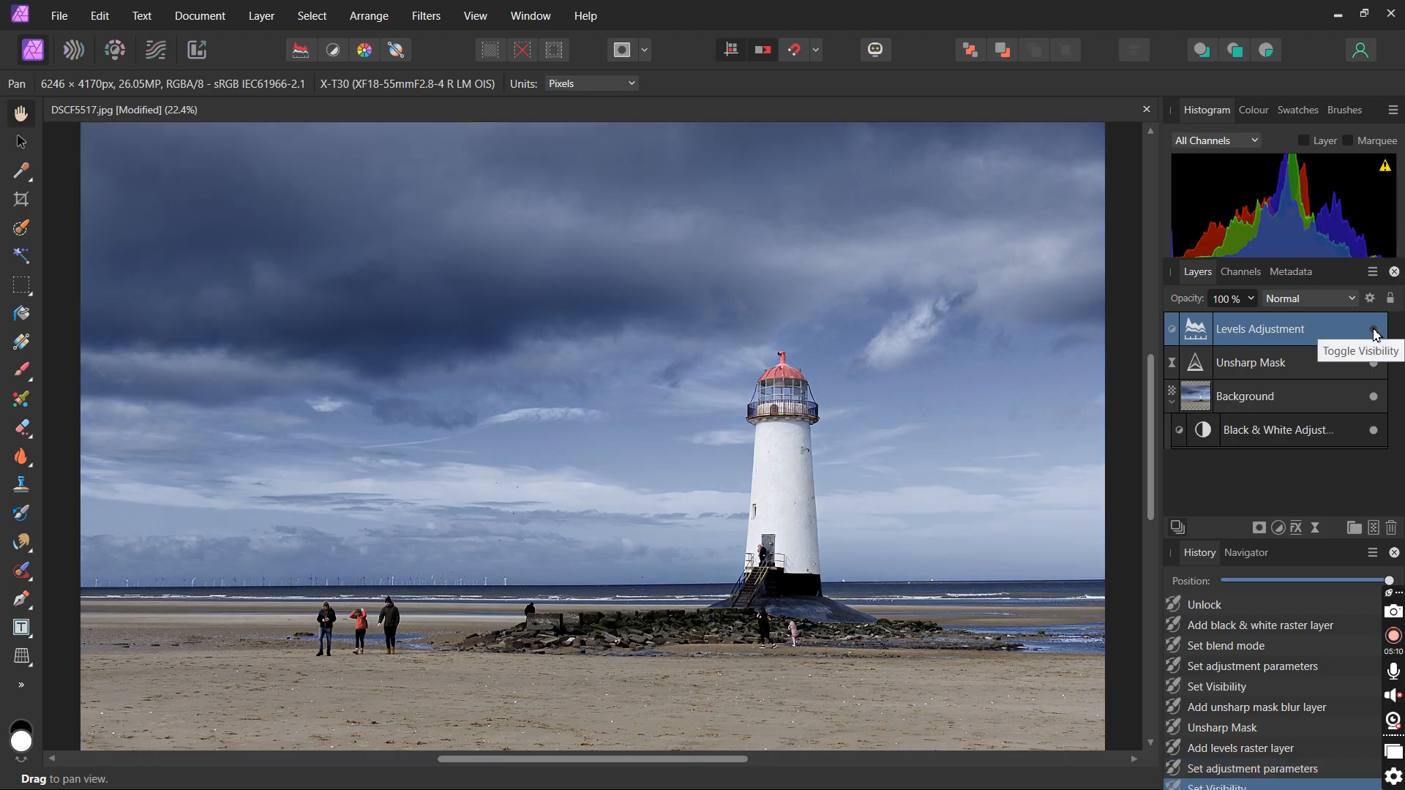
left_click(1374, 332)
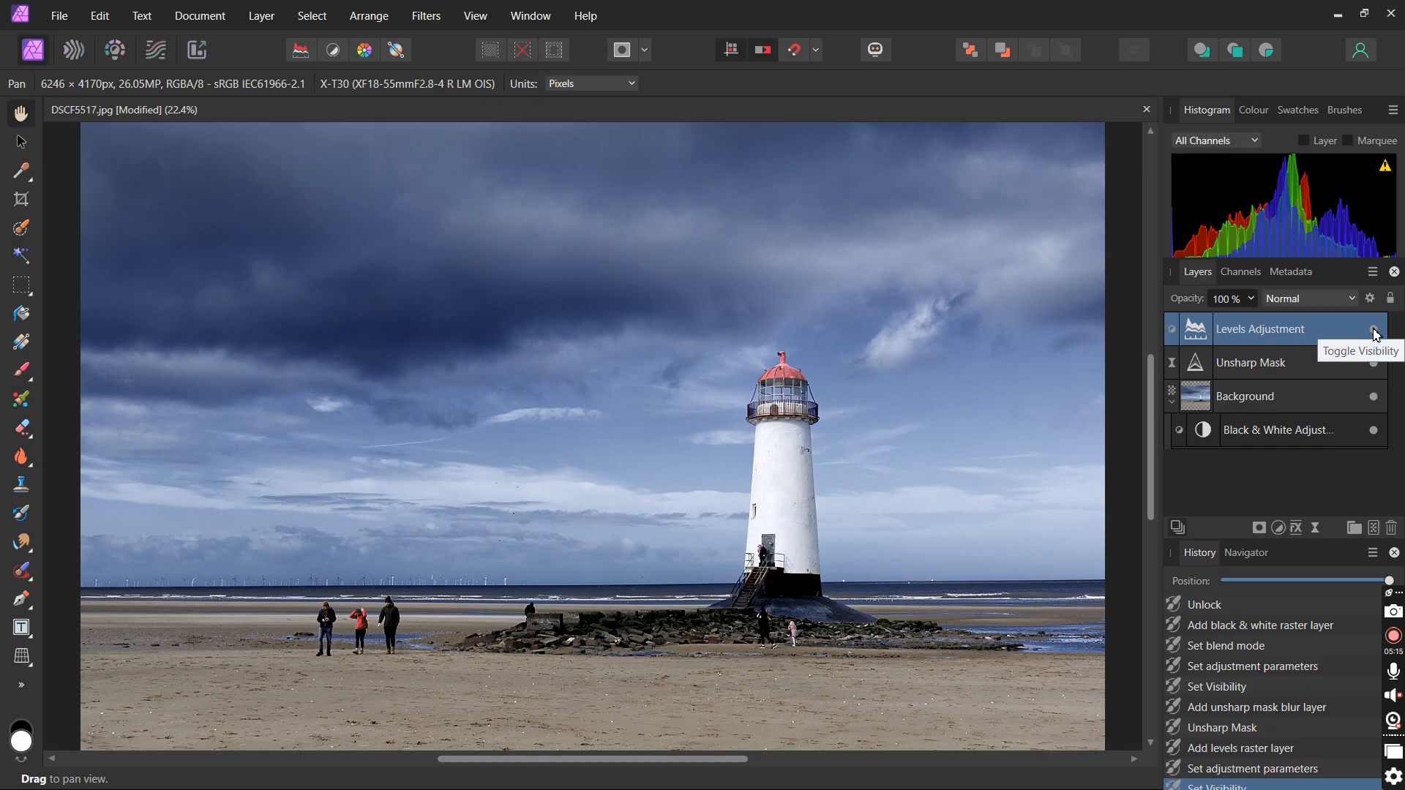
left_click(1374, 332)
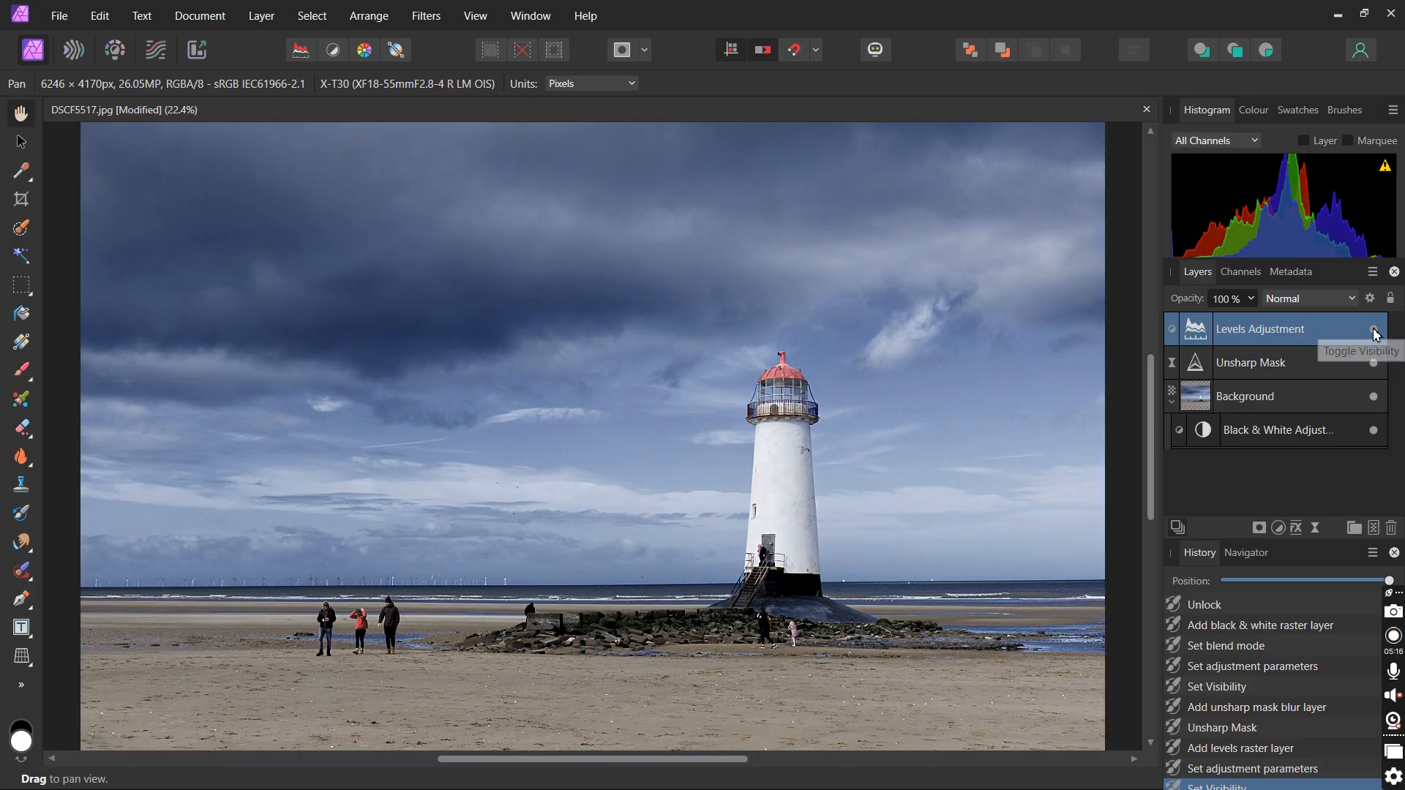
left_click(1374, 332)
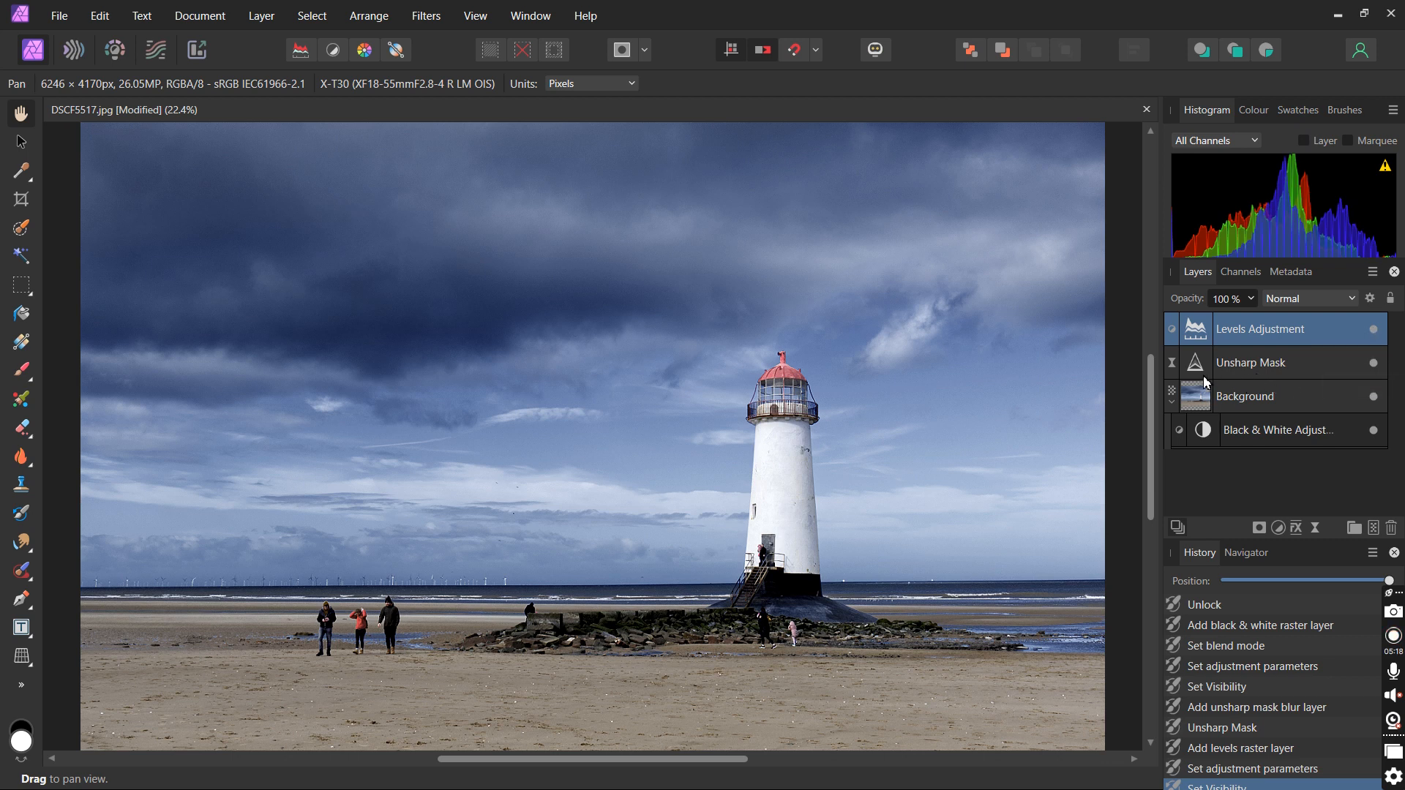
- Add a Curves adjustment with a highlight point at about X 0.754, Y 0.725 and a shadow point at about X 0.247, Y 0.227
left_click(1279, 528)
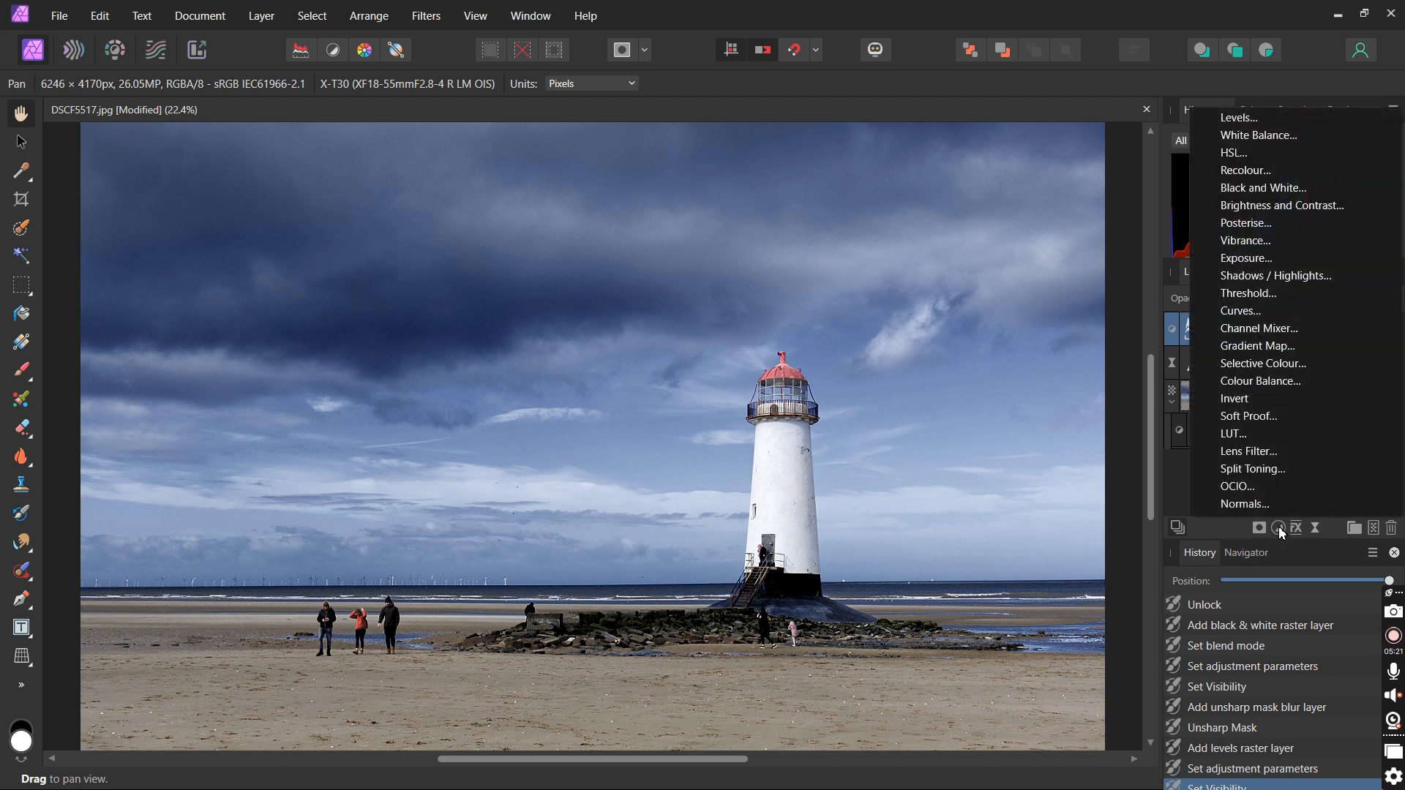
left_click(1249, 318)
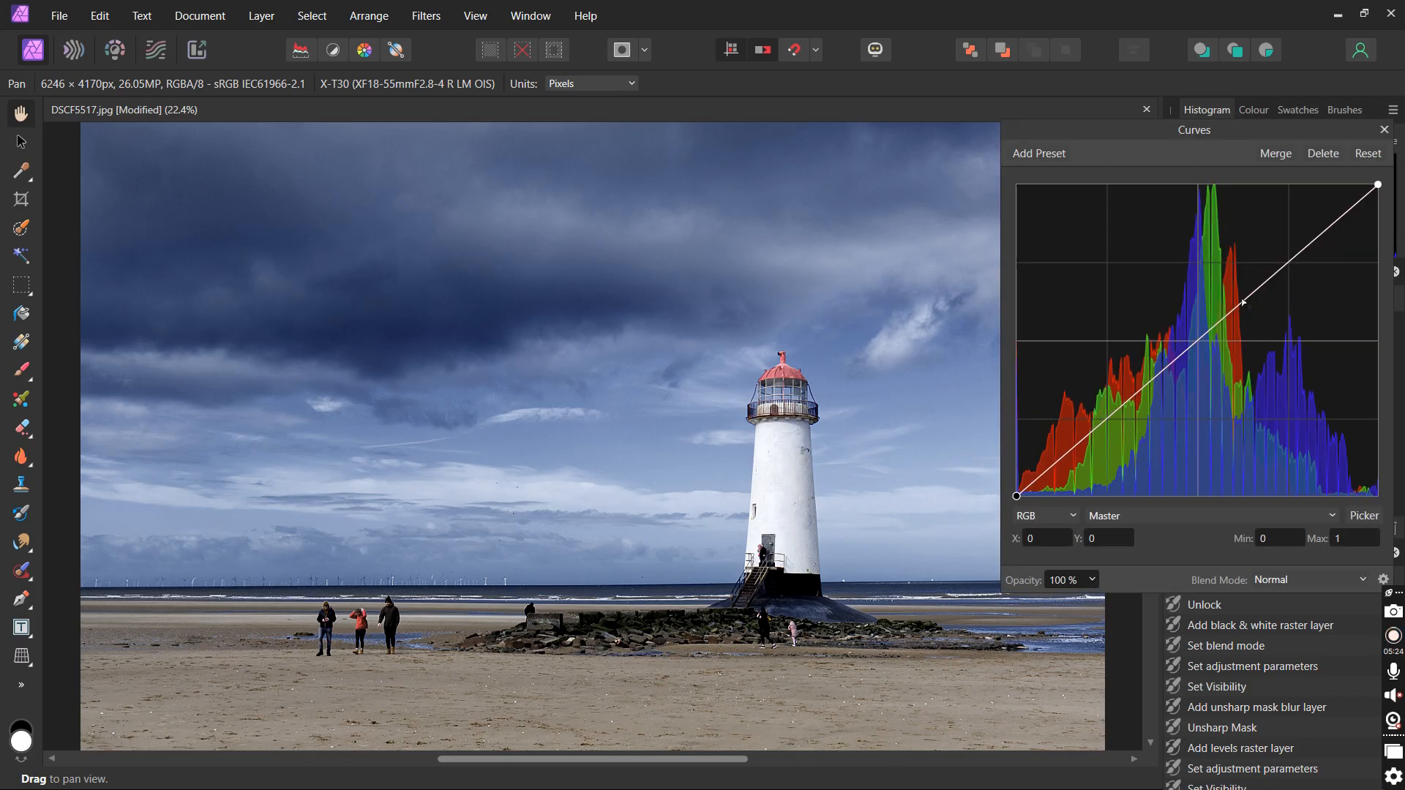
left_click(1288, 263)
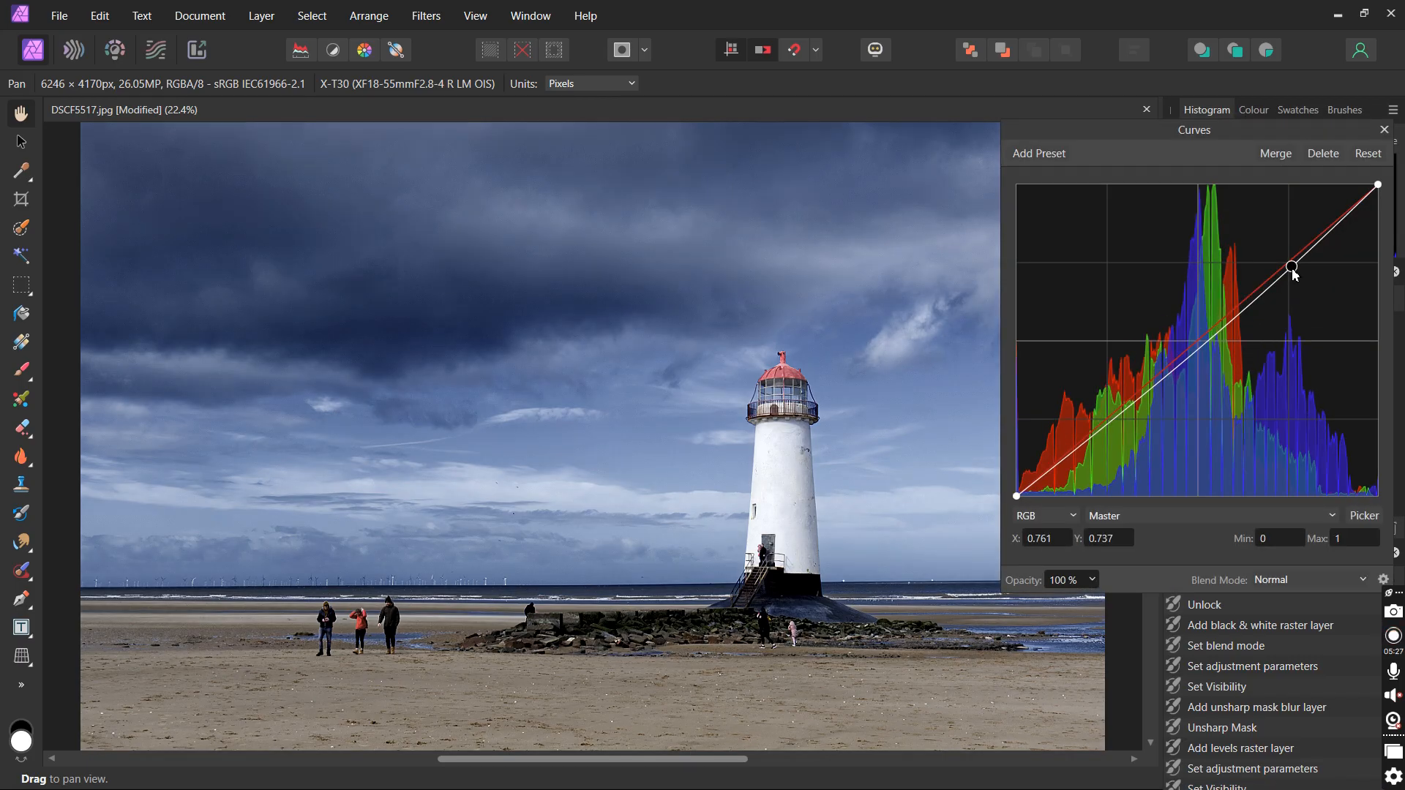
left_click_drag(1290, 266, 1291, 277)
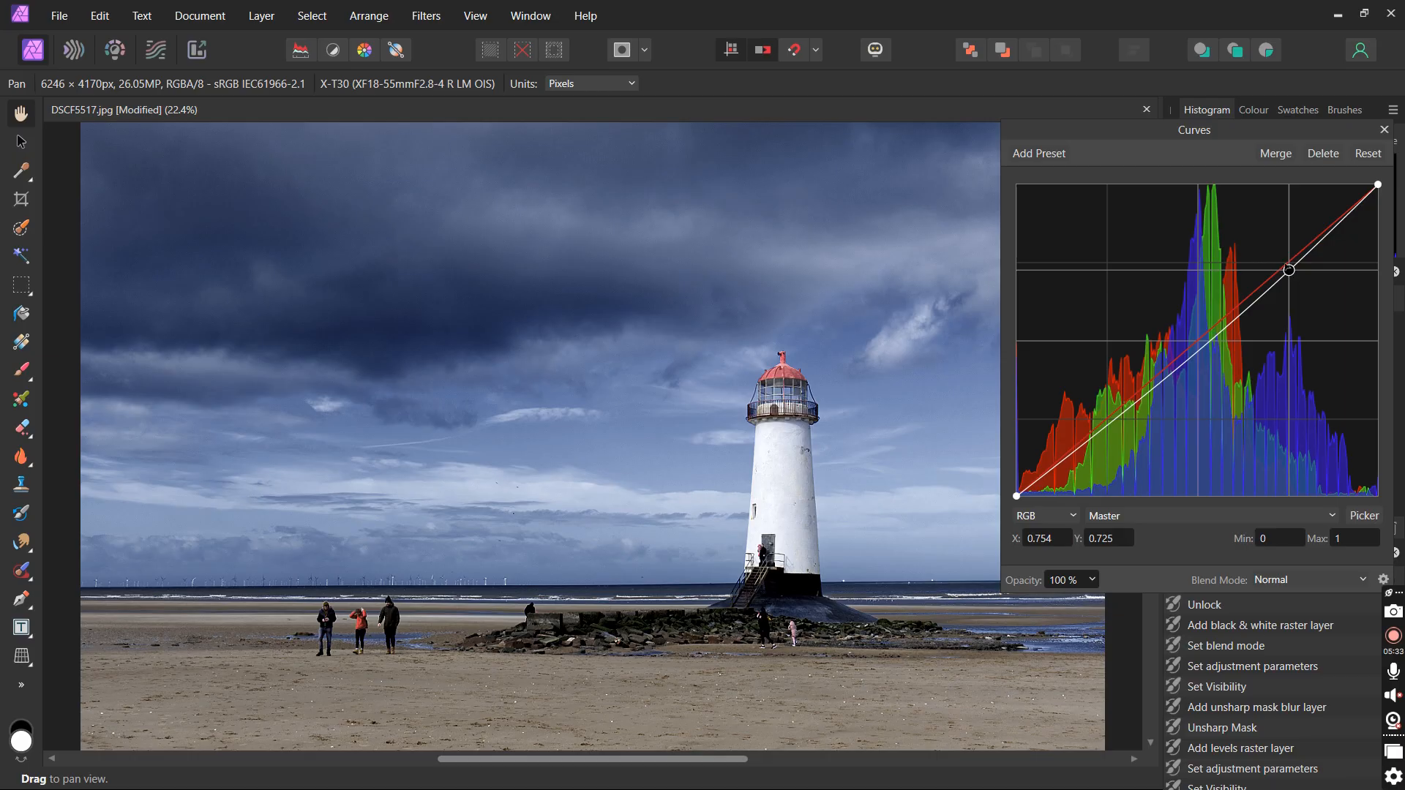
left_click(1105, 423)
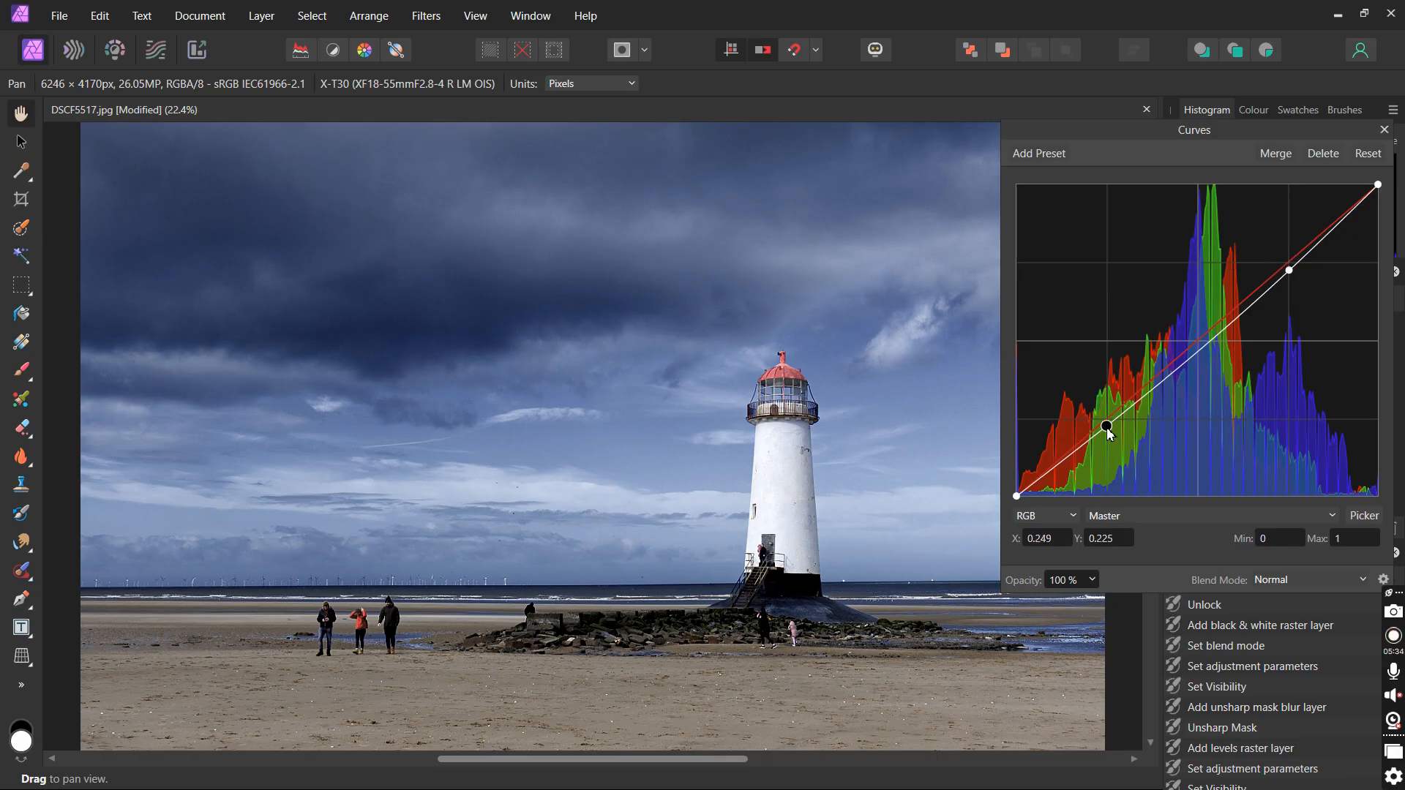
mouse_move(1107, 426)
left_mouse_down()
mouse_move(1069, 402)
mouse_move(1107, 431)
left_mouse_up()
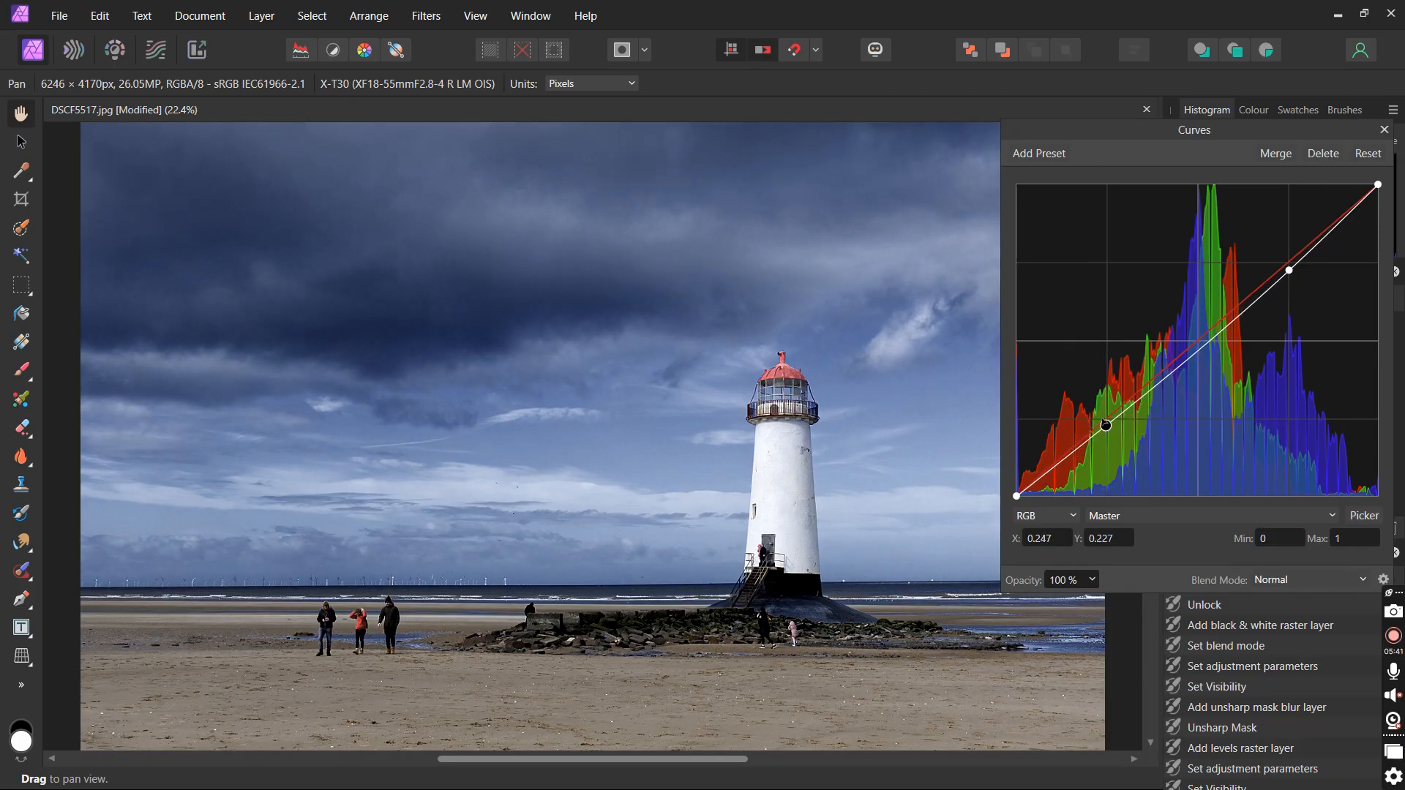
left_click(1385, 134)
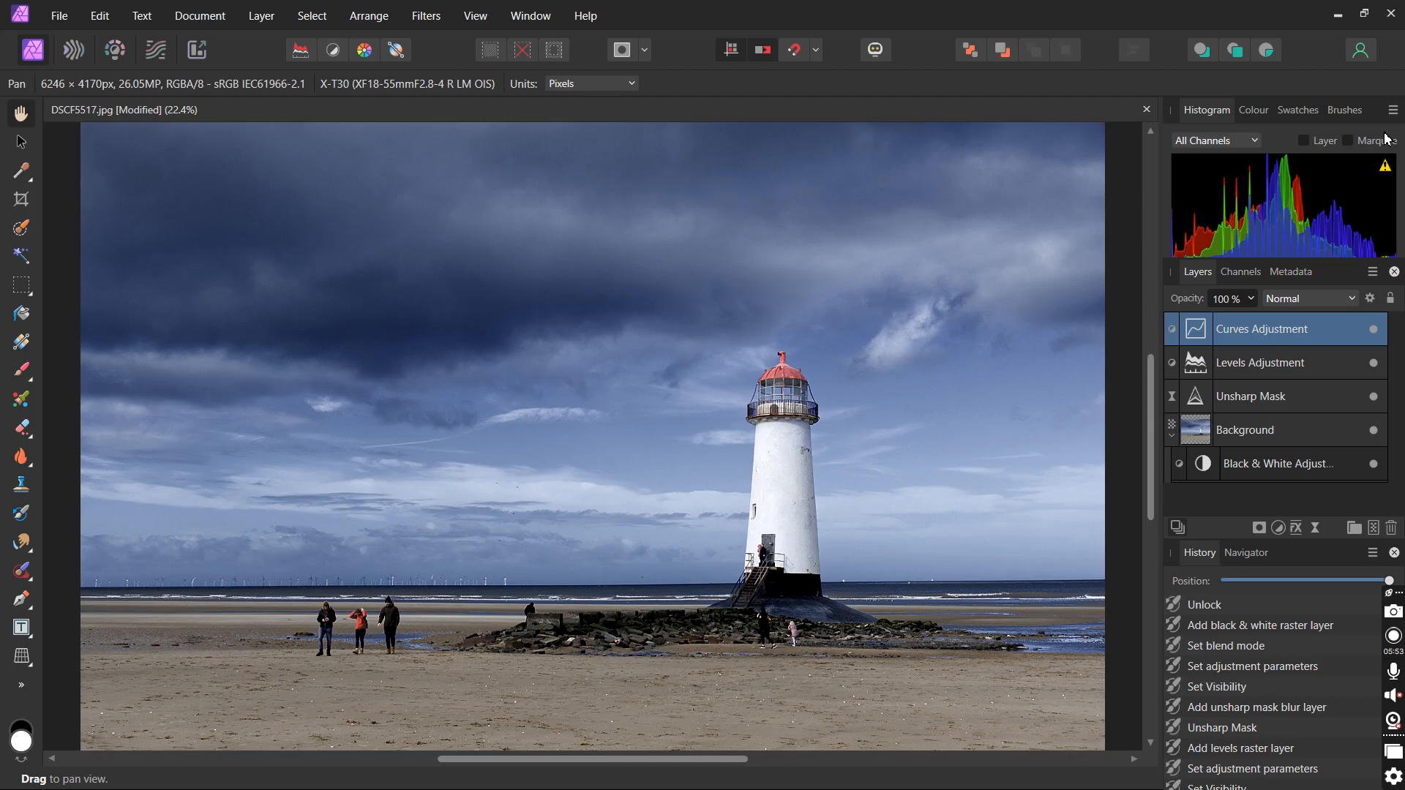
- Add an HSL adjustment and raise the overall saturation shift to 4%
left_click(1278, 529)
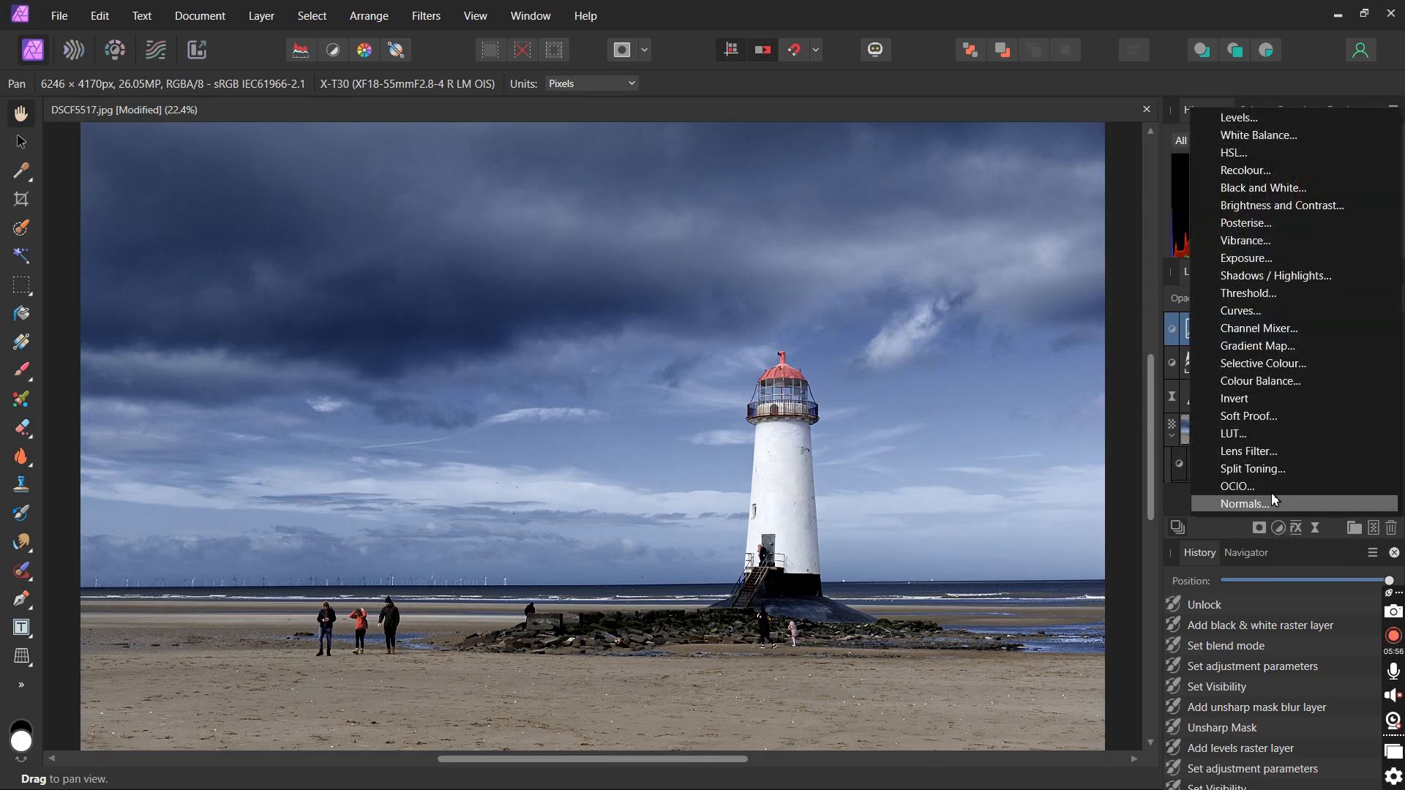
left_click(1244, 162)
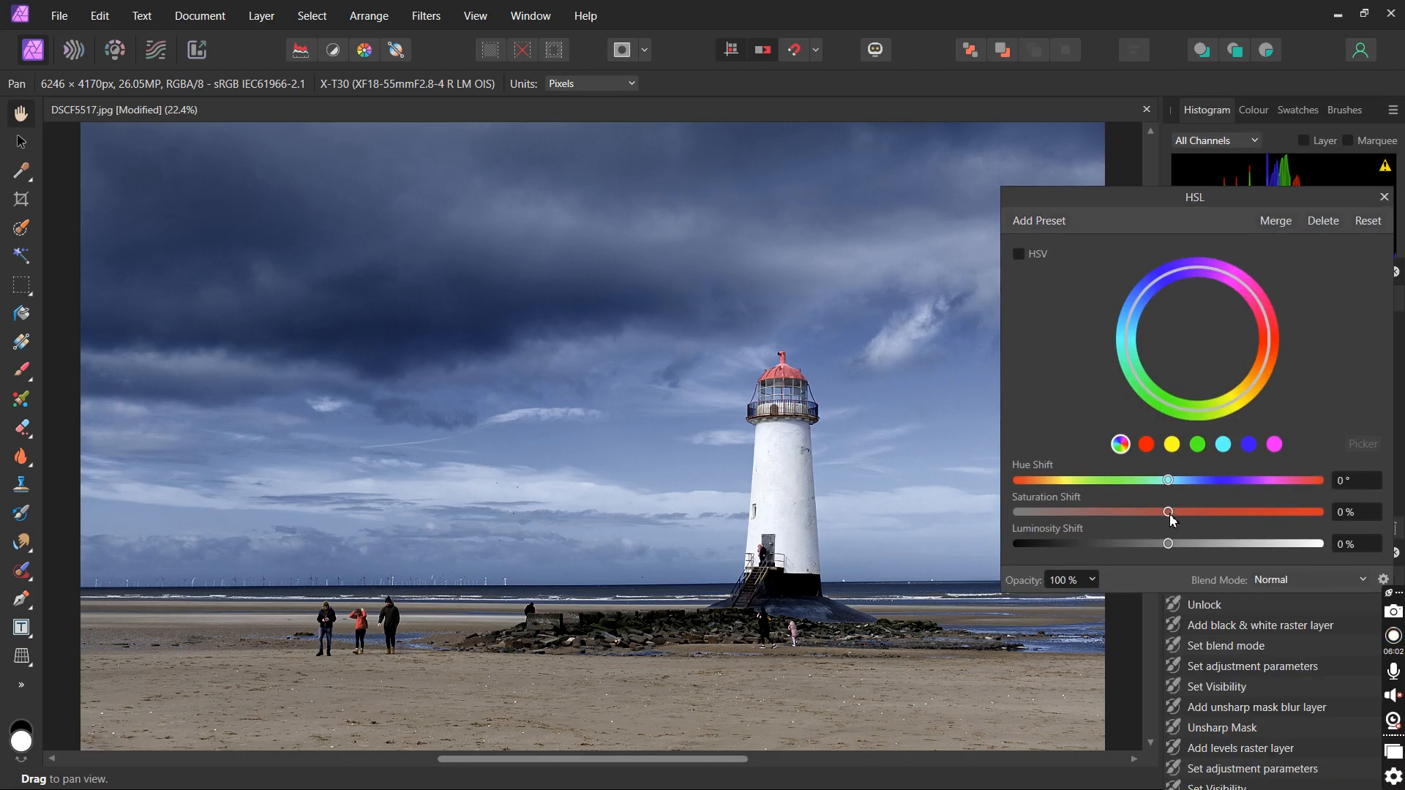
mouse_move(1171, 518)
left_mouse_down()
mouse_move(1077, 515)
mouse_move(1175, 519)
left_mouse_up()
- Shift the HSL adjustment's blue range towards cyan and set its saturation shift to -17%
left_click(1250, 446)
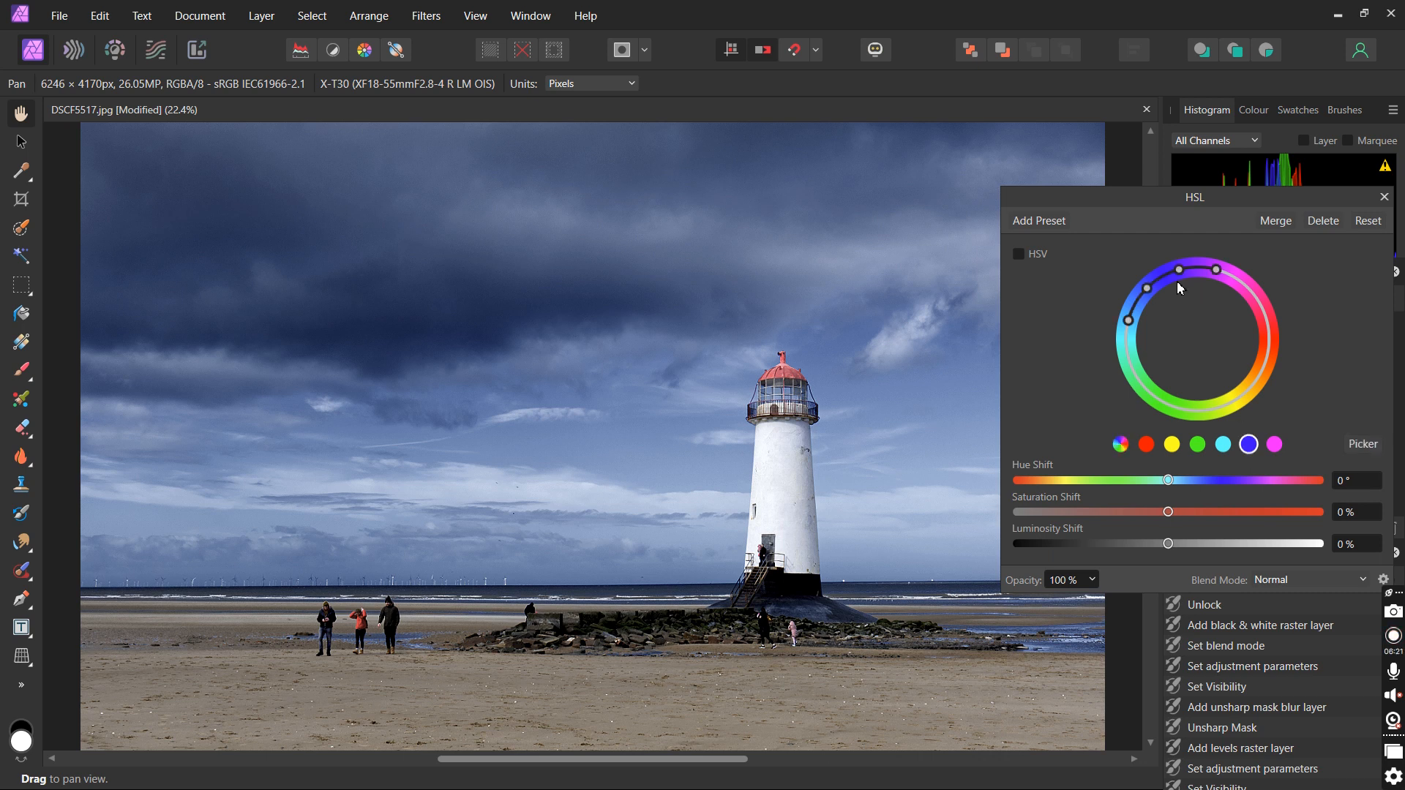
left_click_drag(1162, 278, 1150, 297)
left_click_drag(1149, 295, 1150, 296)
left_click_drag(1170, 515, 1165, 518)
mouse_move(1163, 519)
left_mouse_down()
mouse_move(1073, 510)
mouse_move(1143, 511)
left_mouse_up()
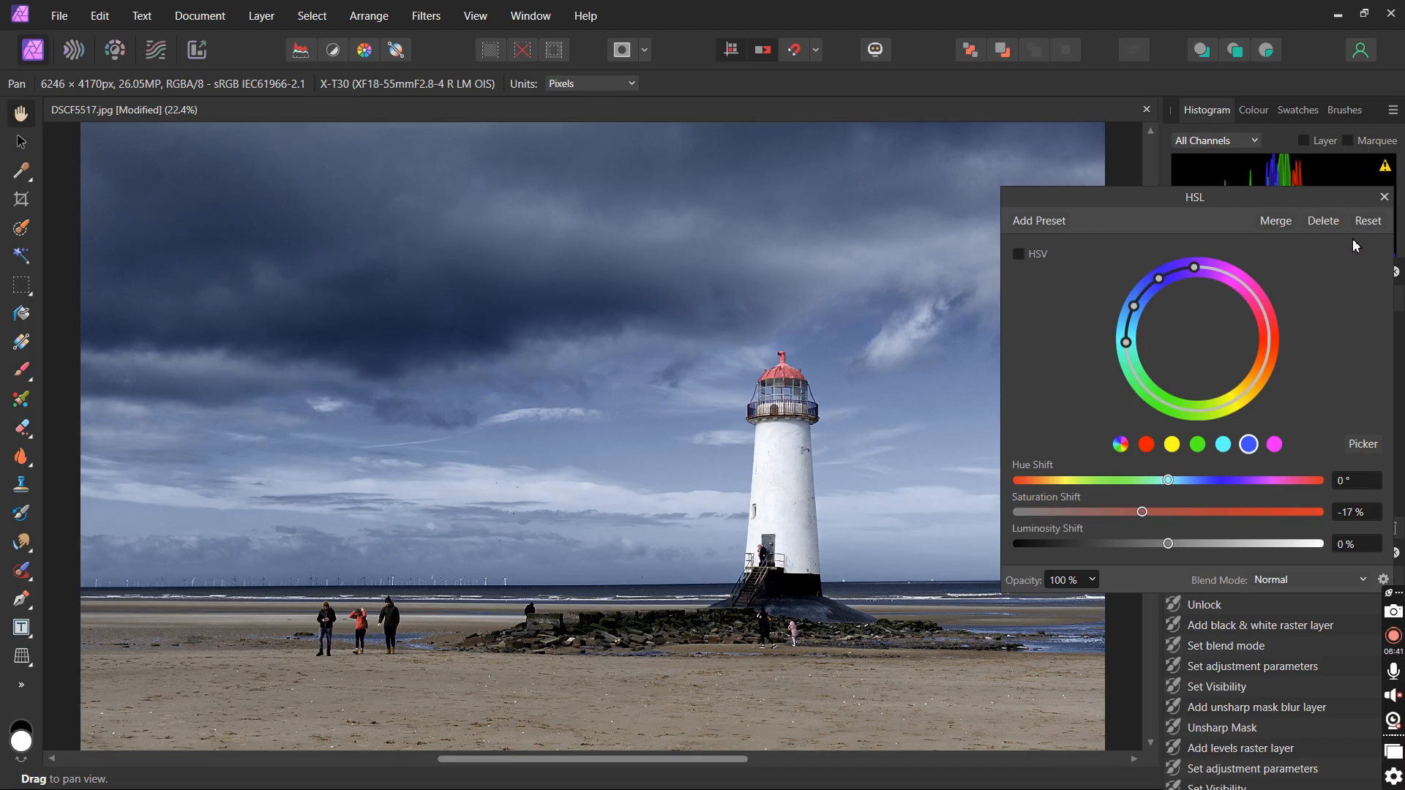
left_click(1384, 197)
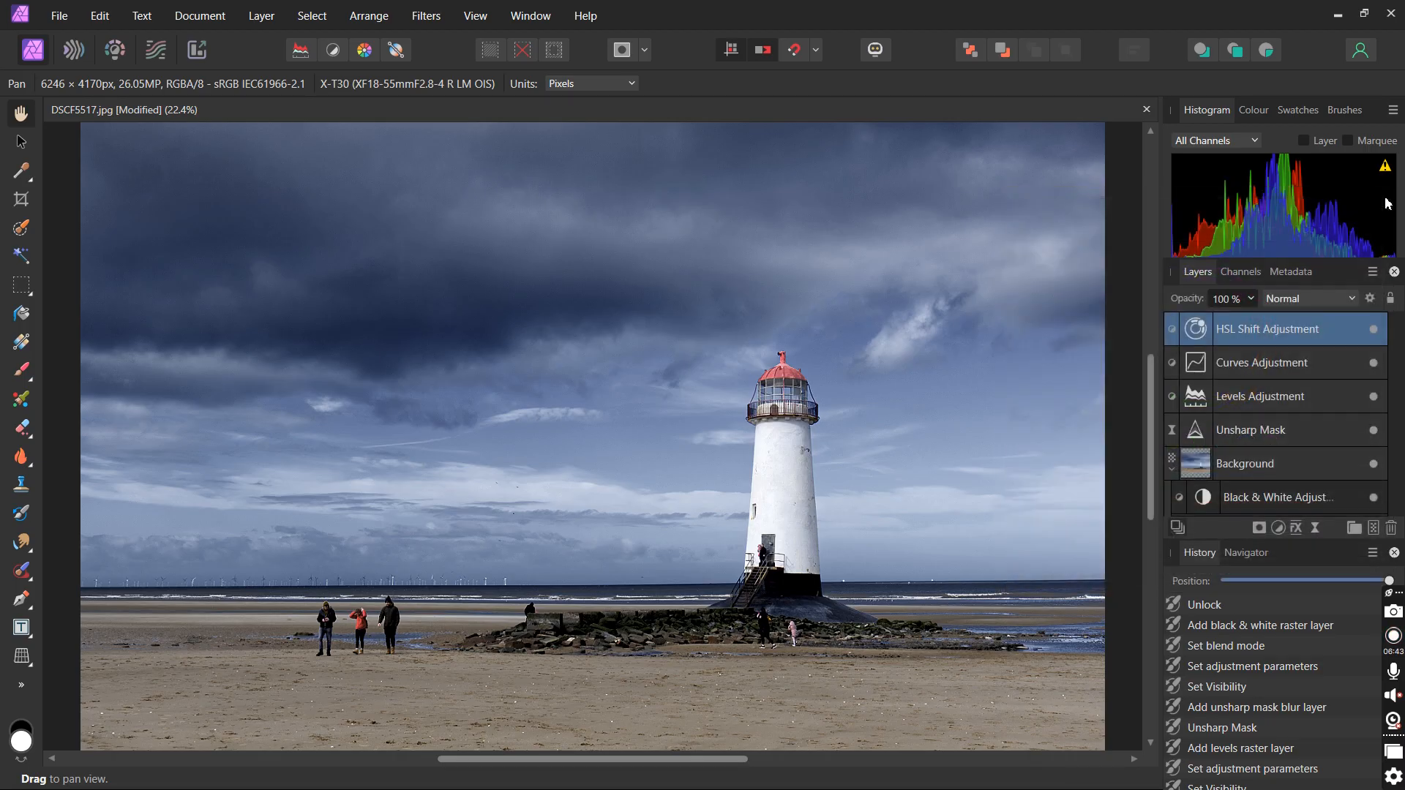
- Compare the photo before and after the HSL adjustment by hiding and showing that layer twice
left_click(1374, 331)
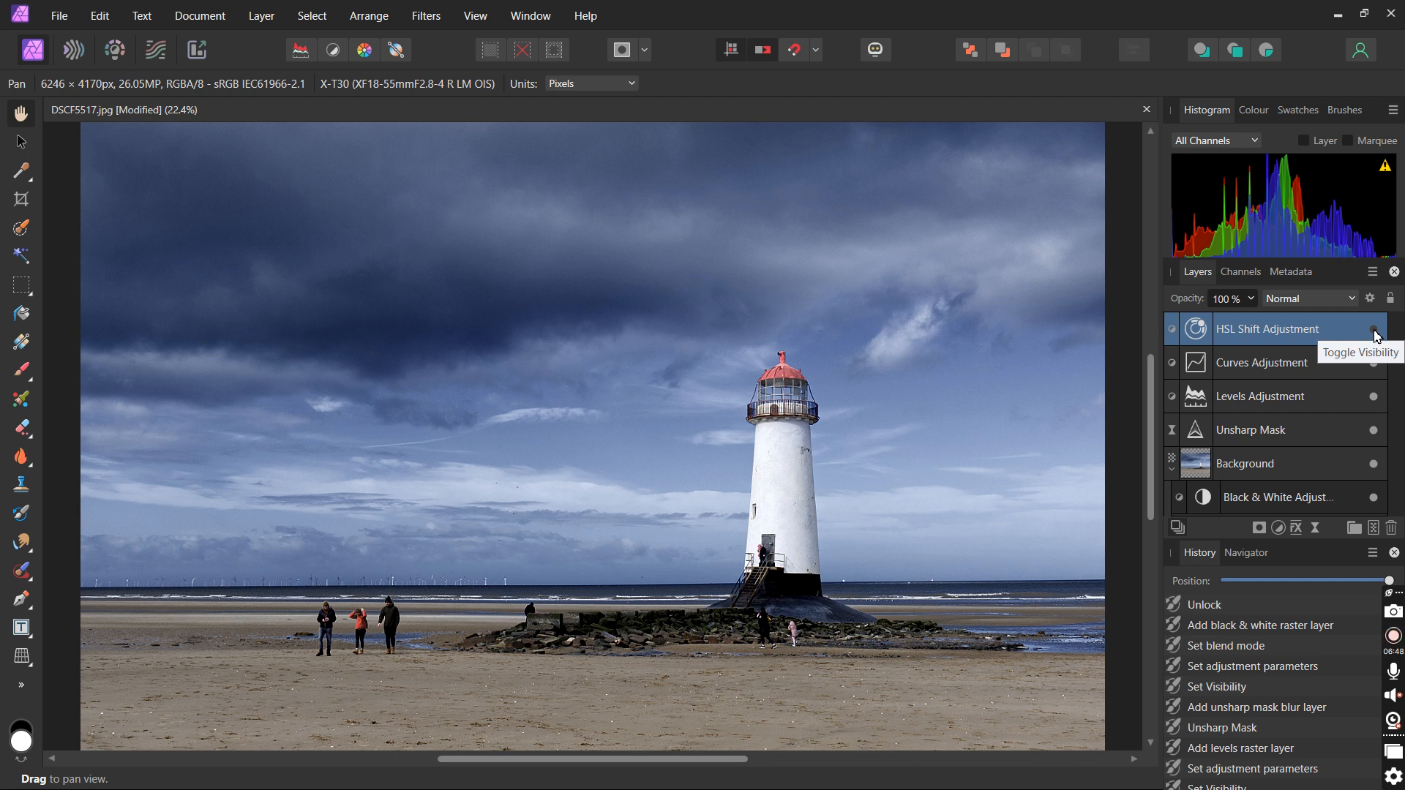
left_click(1375, 332)
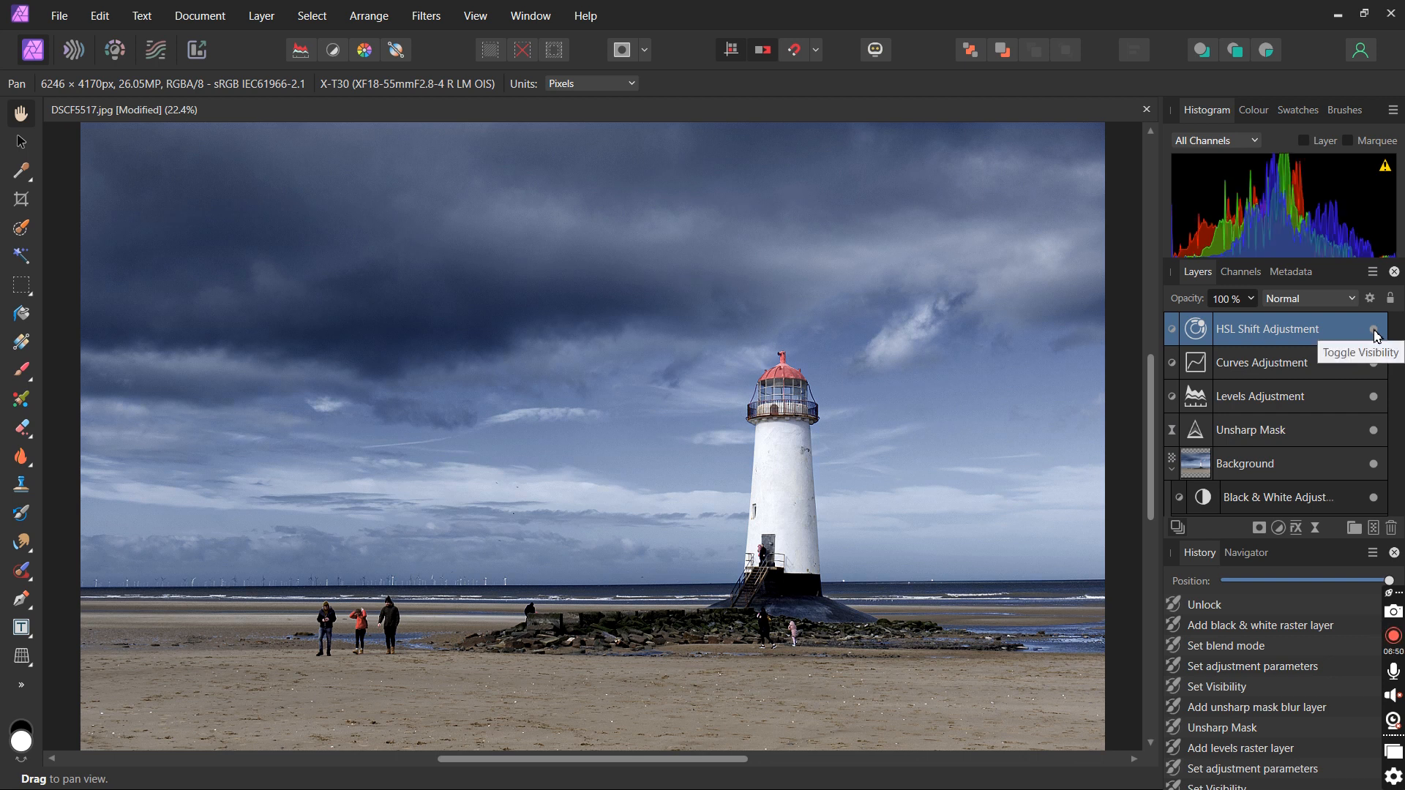
left_click(1375, 333)
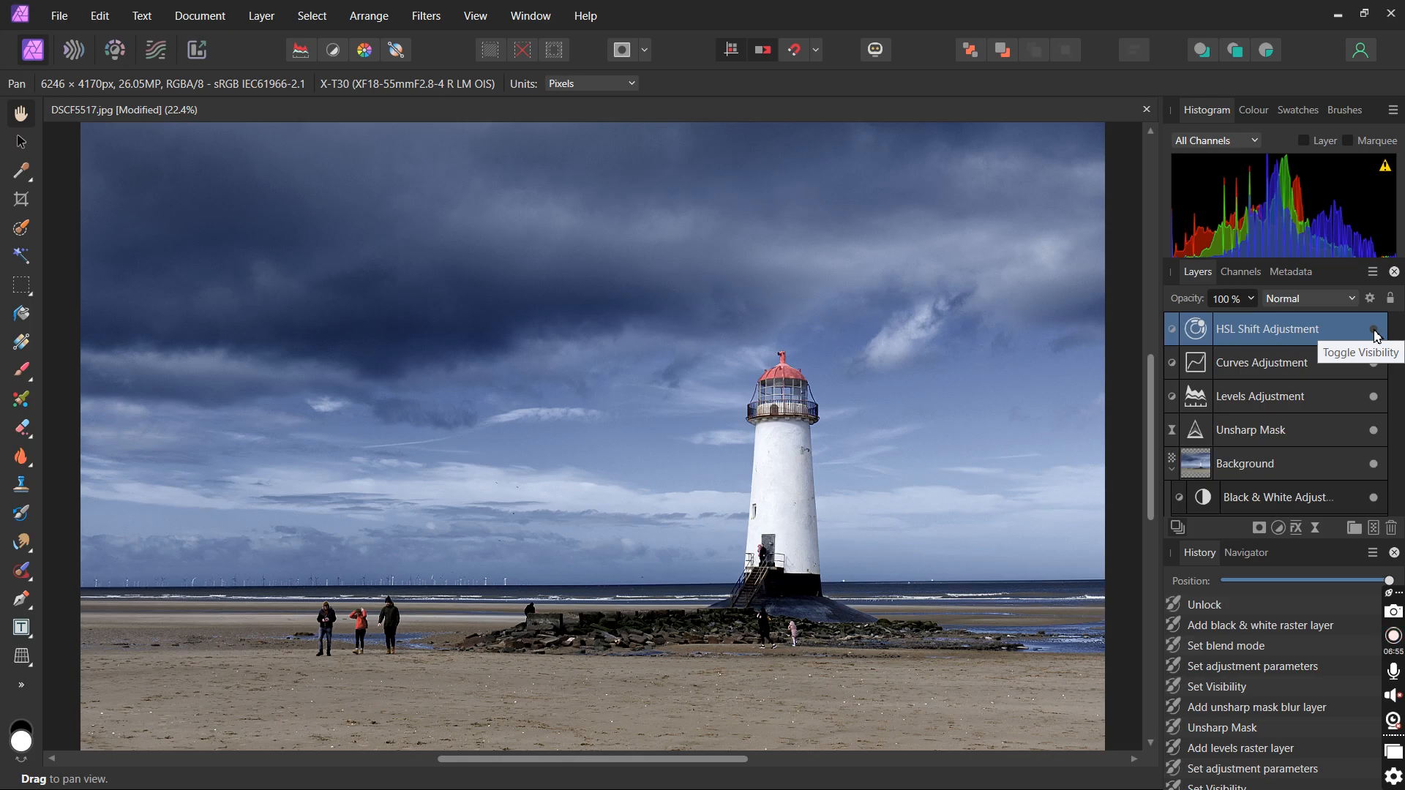
left_click(1374, 333)
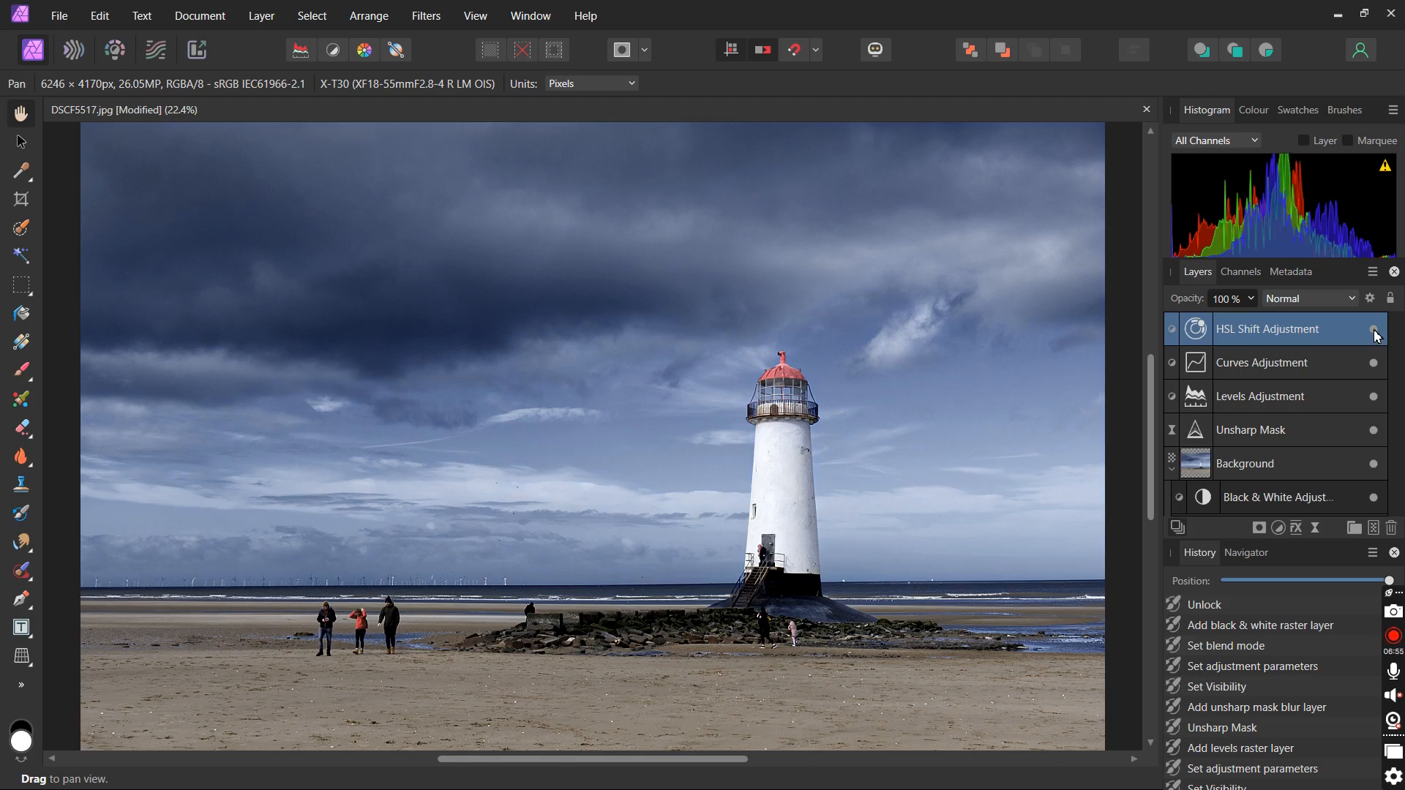
- Review the saturation settings of the HSL adjustment for the master and blue ranges
double_click(1196, 334)
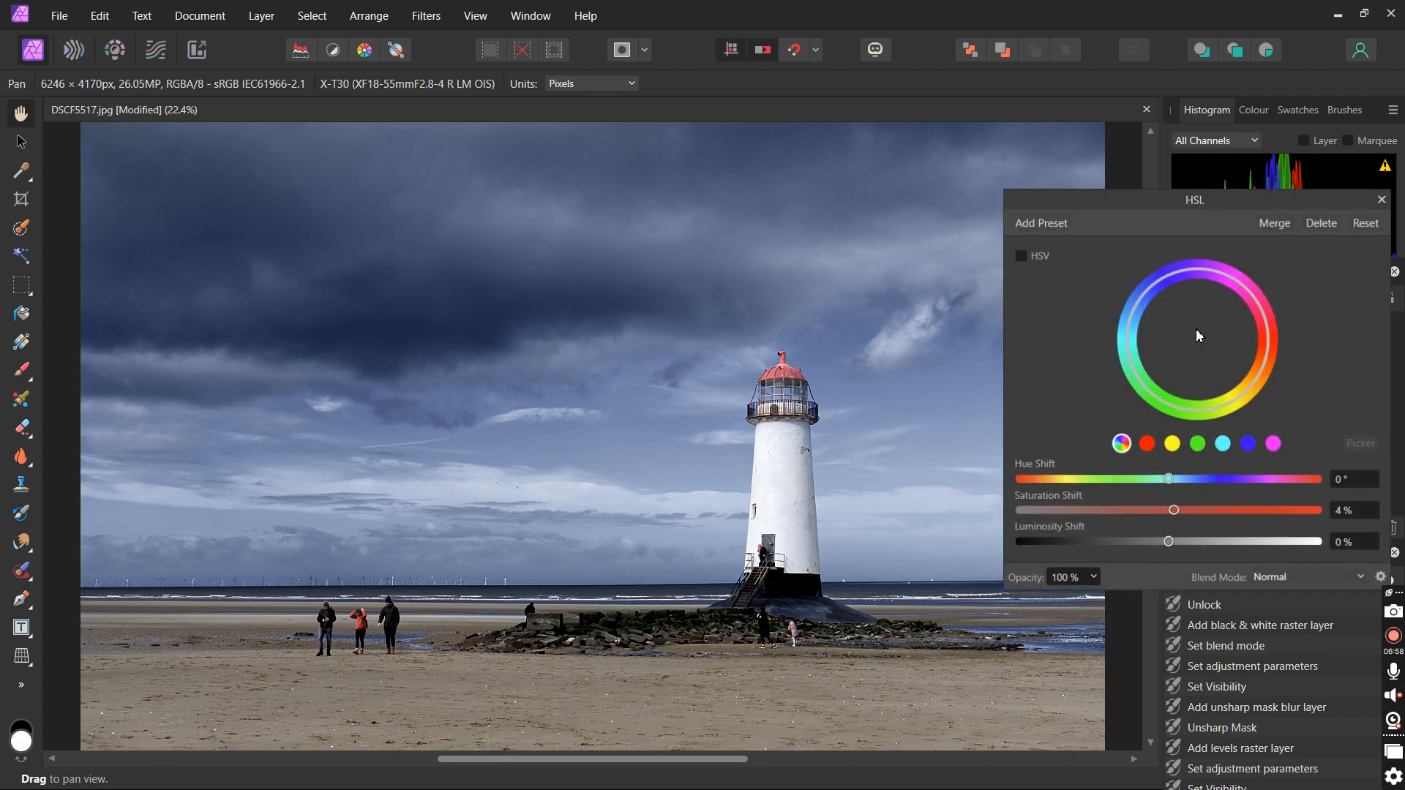
left_click(1250, 448)
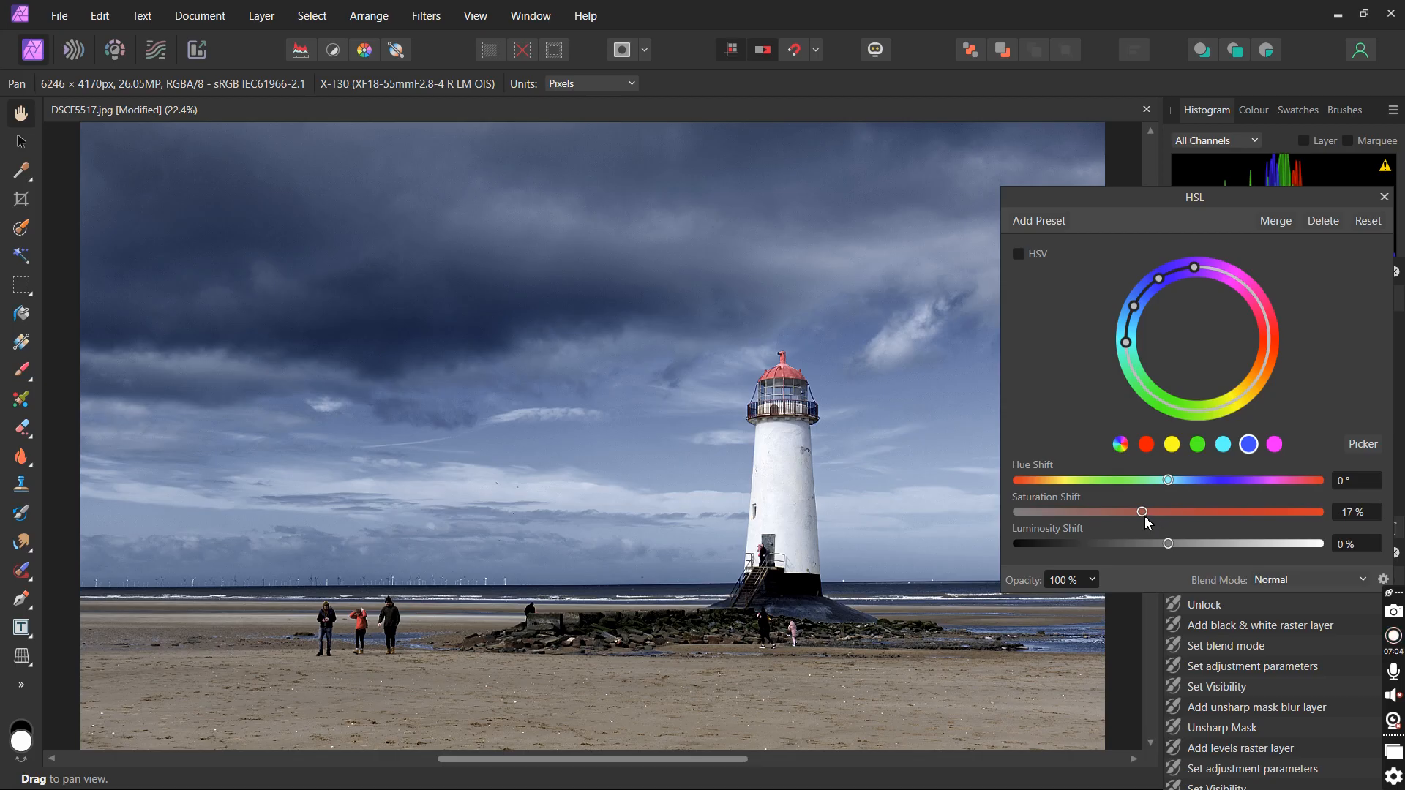
left_click(1384, 198)
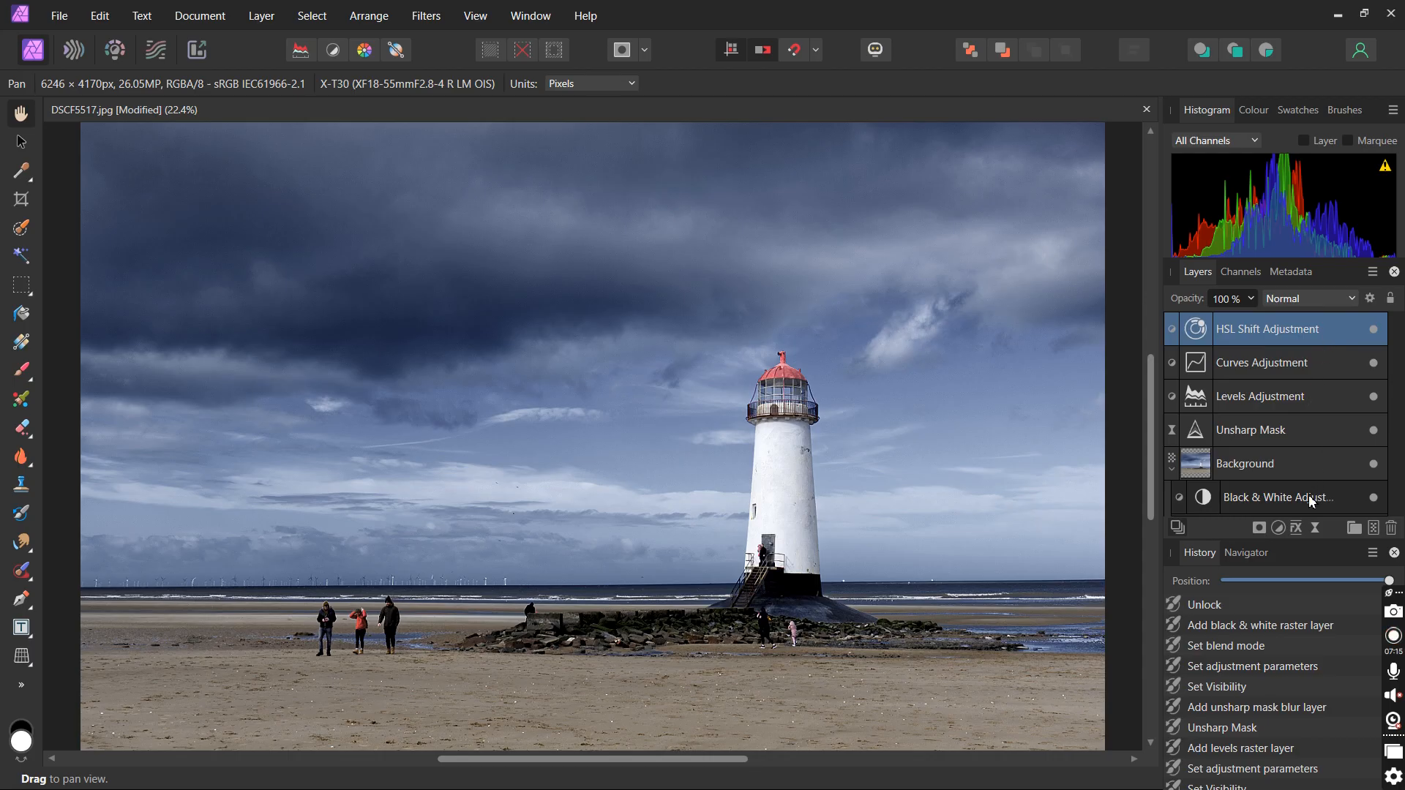
- Add a live Vignette filter with exposure -4, hardness 15%, scale 200% and shape 81%
left_click(1317, 536)
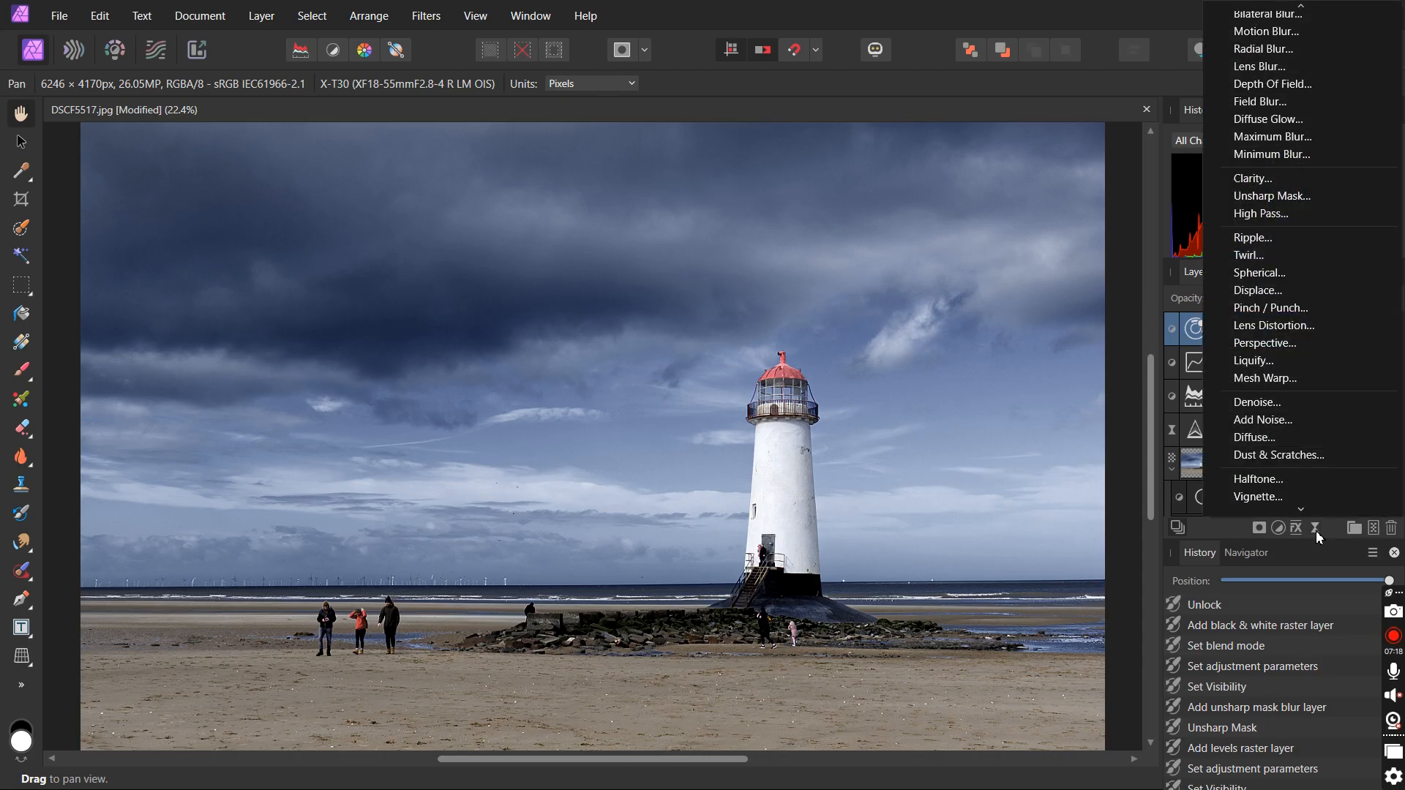
left_click(1273, 497)
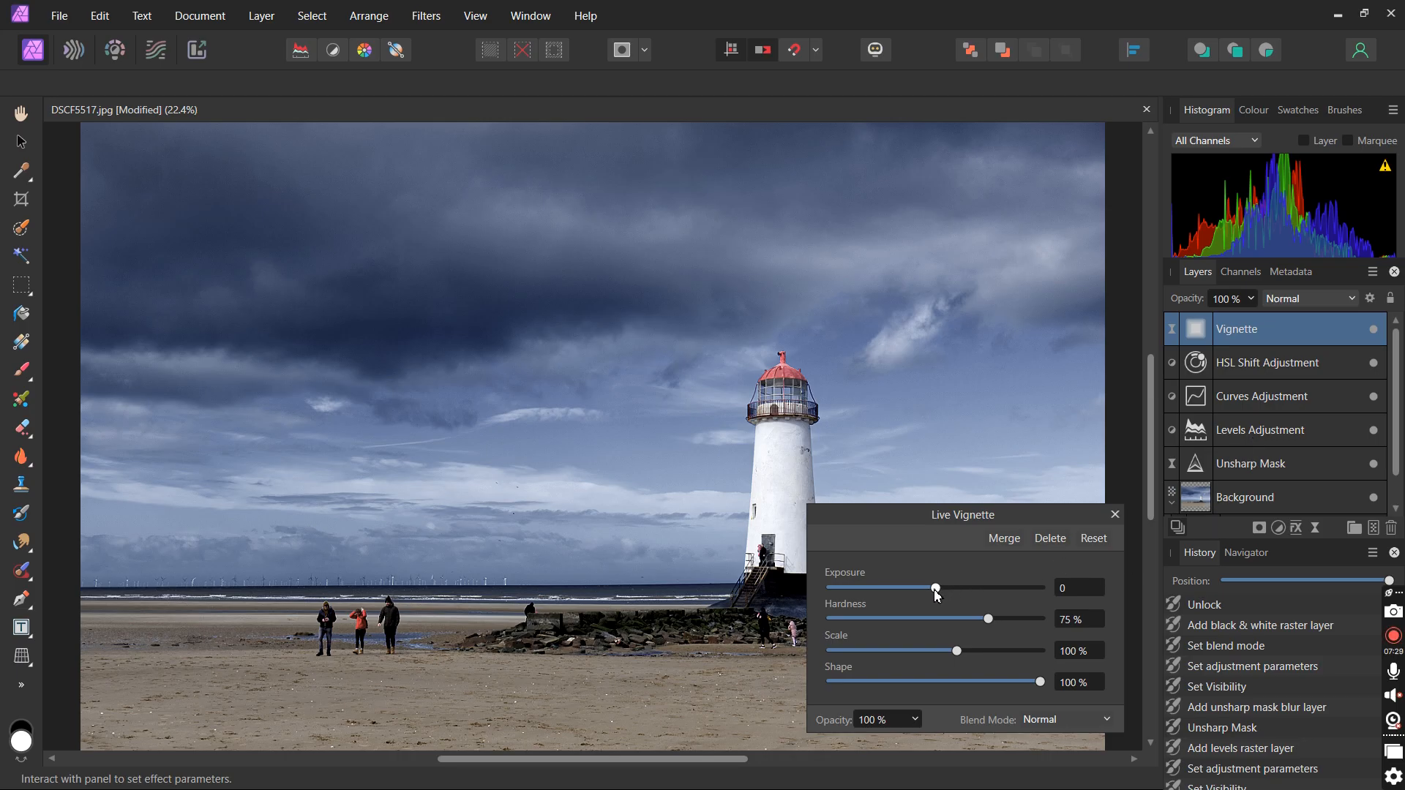
left_click_drag(935, 589, 791, 585)
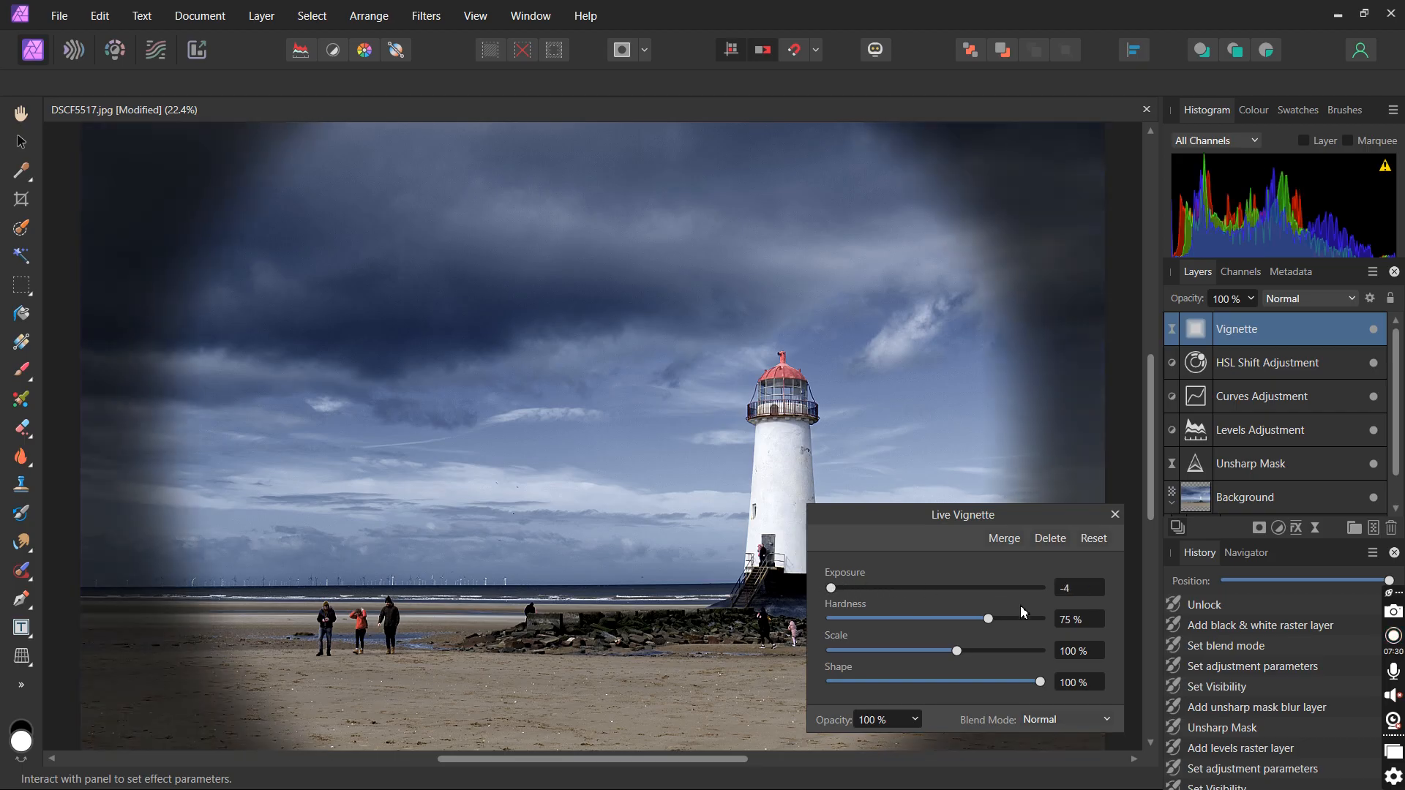
left_click_drag(988, 624, 864, 622)
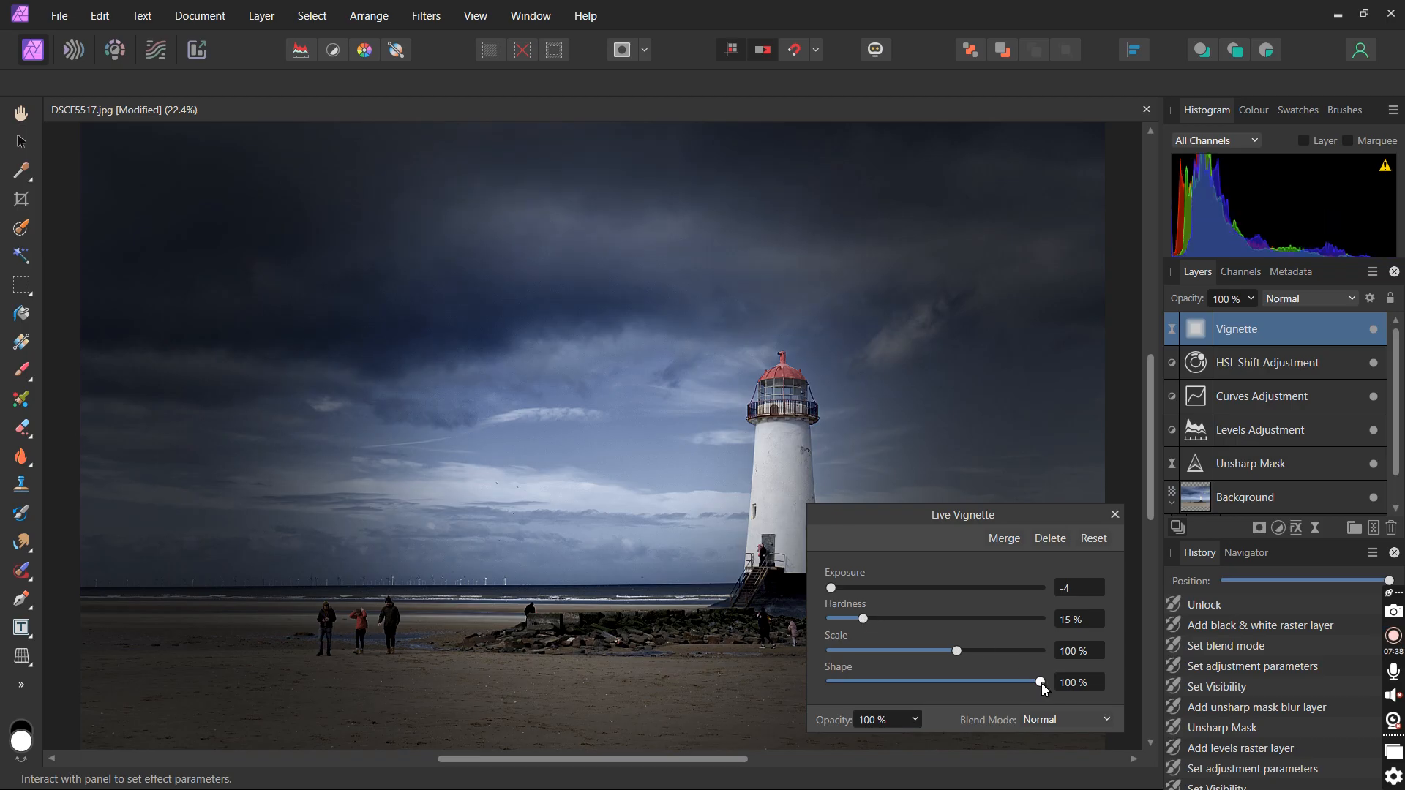
left_click_drag(1045, 688, 1003, 683)
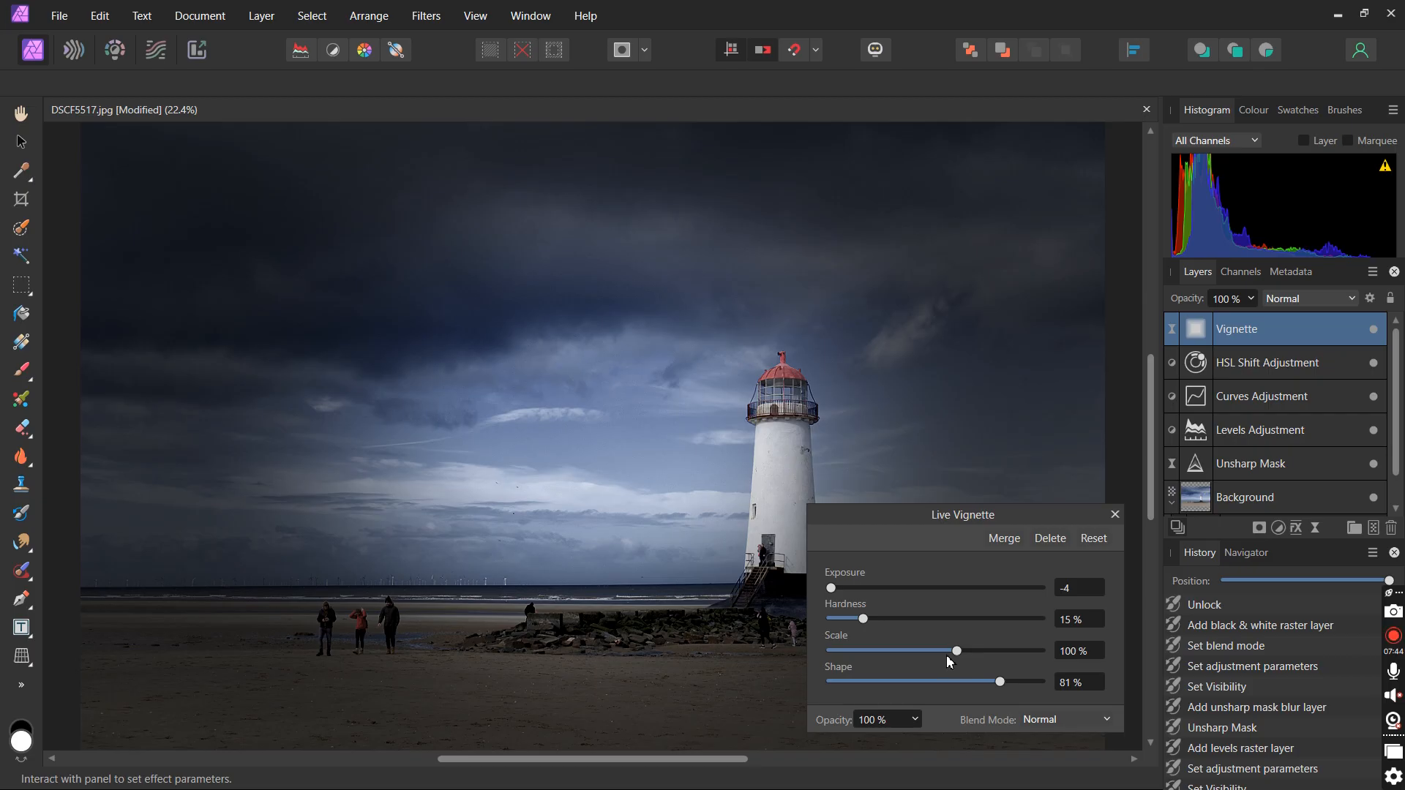
left_click_drag(963, 651, 999, 653)
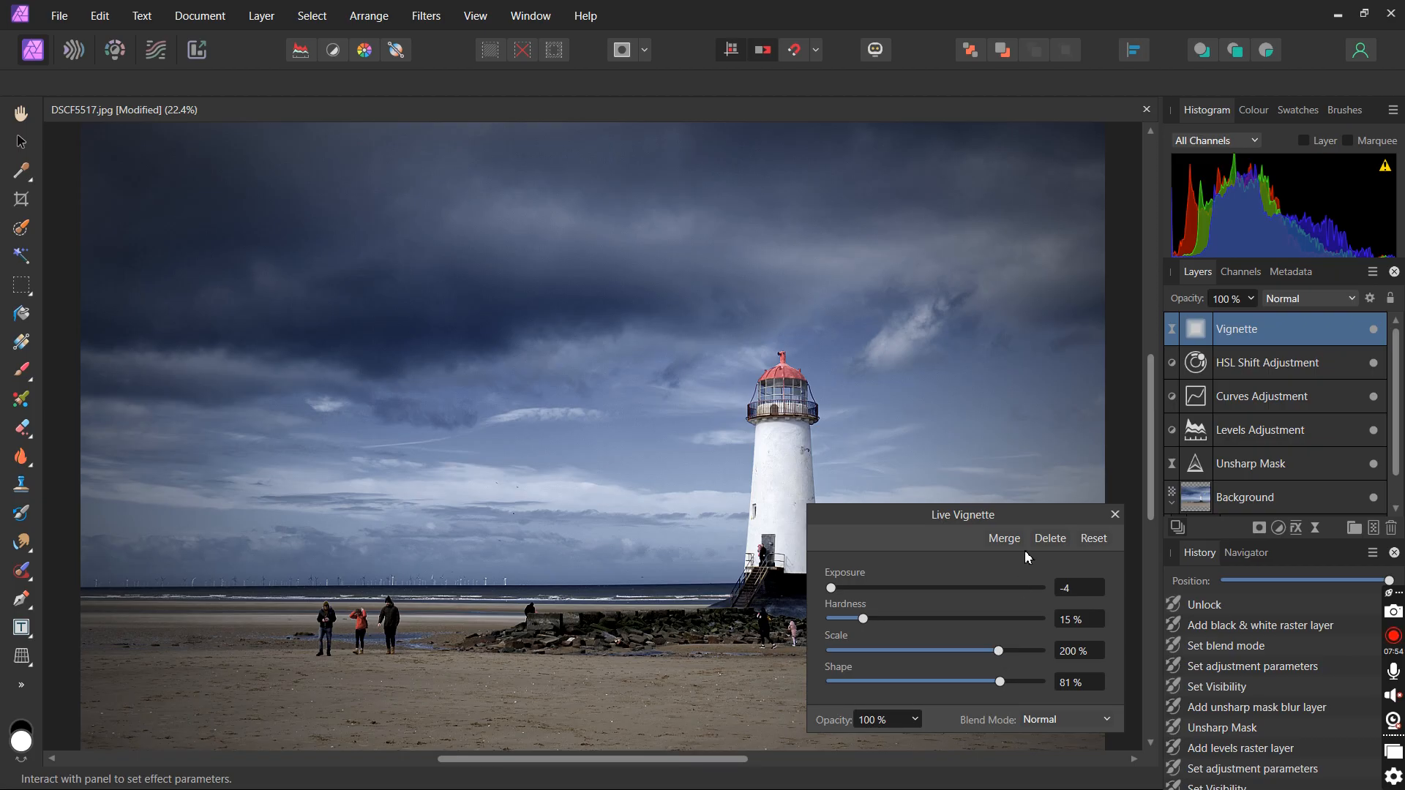
- Reduce the live Vignette filter's opacity to 92%
left_click(915, 720)
mouse_move(915, 741)
left_mouse_down()
mouse_move(814, 743)
mouse_move(942, 745)
mouse_move(908, 744)
left_mouse_up()
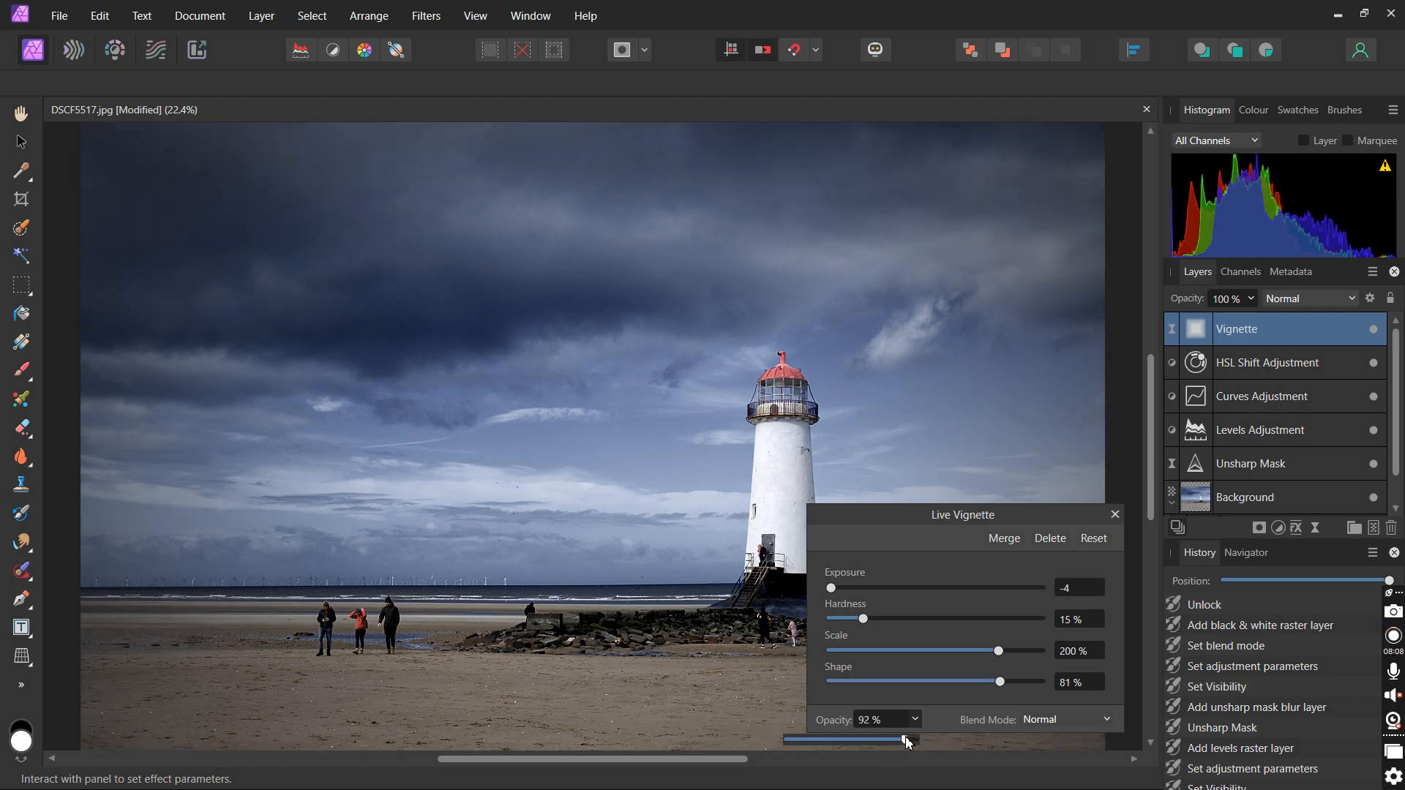
left_click(1115, 516)
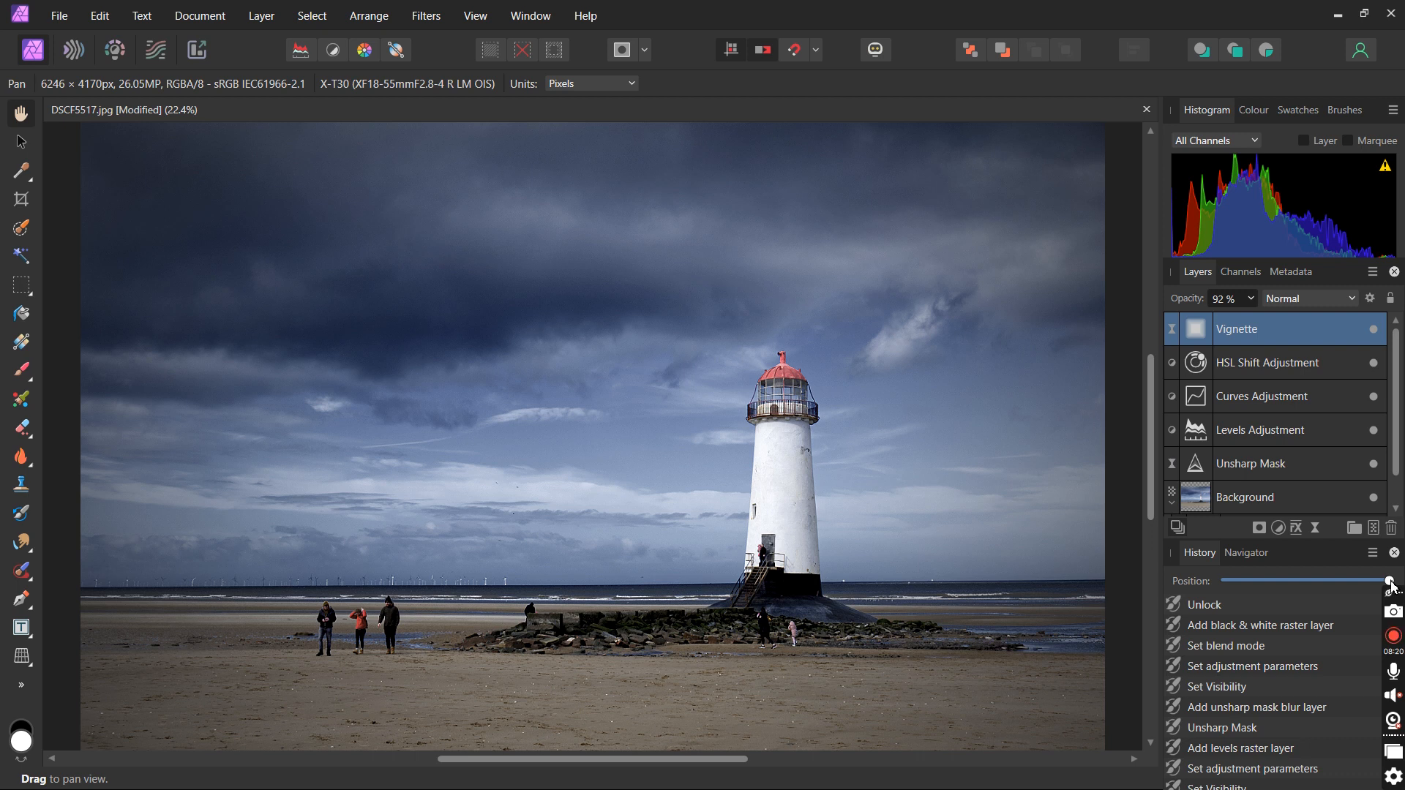
- Compare the original and finished photo by rewinding the history to the start and restoring it to the latest state twice
left_click_drag(1392, 585, 1118, 570)
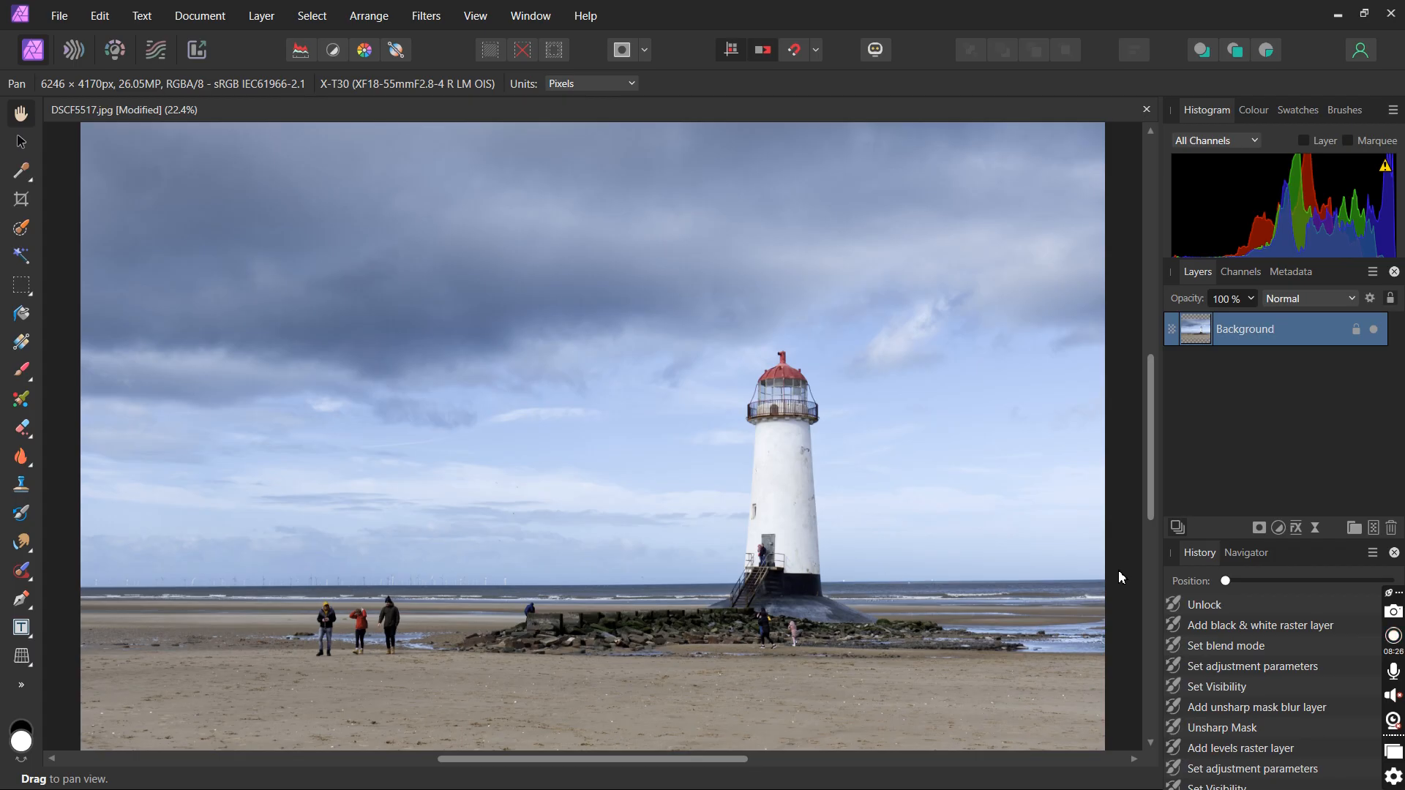
left_click_drag(1118, 571, 1396, 578)
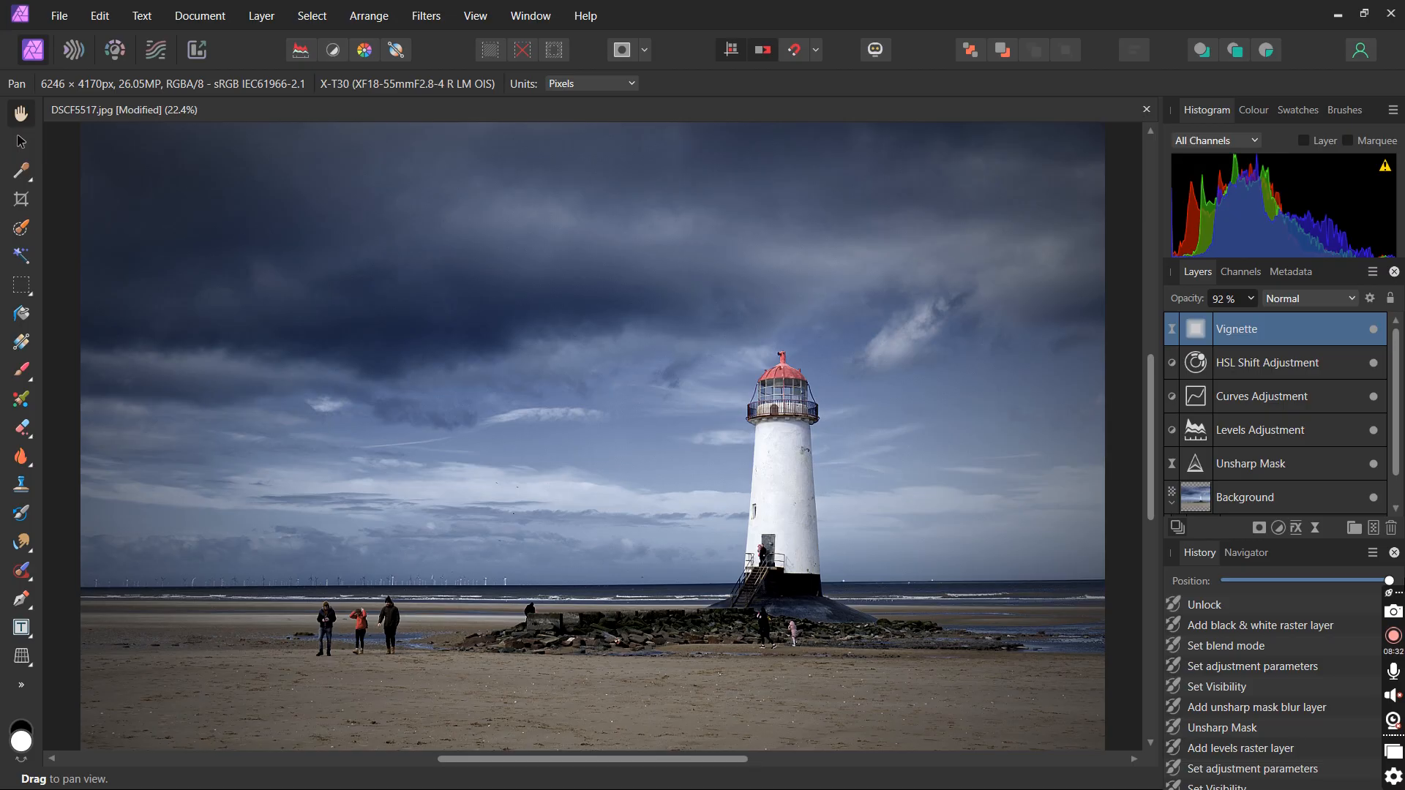
left_click_drag(1389, 580, 1220, 580)
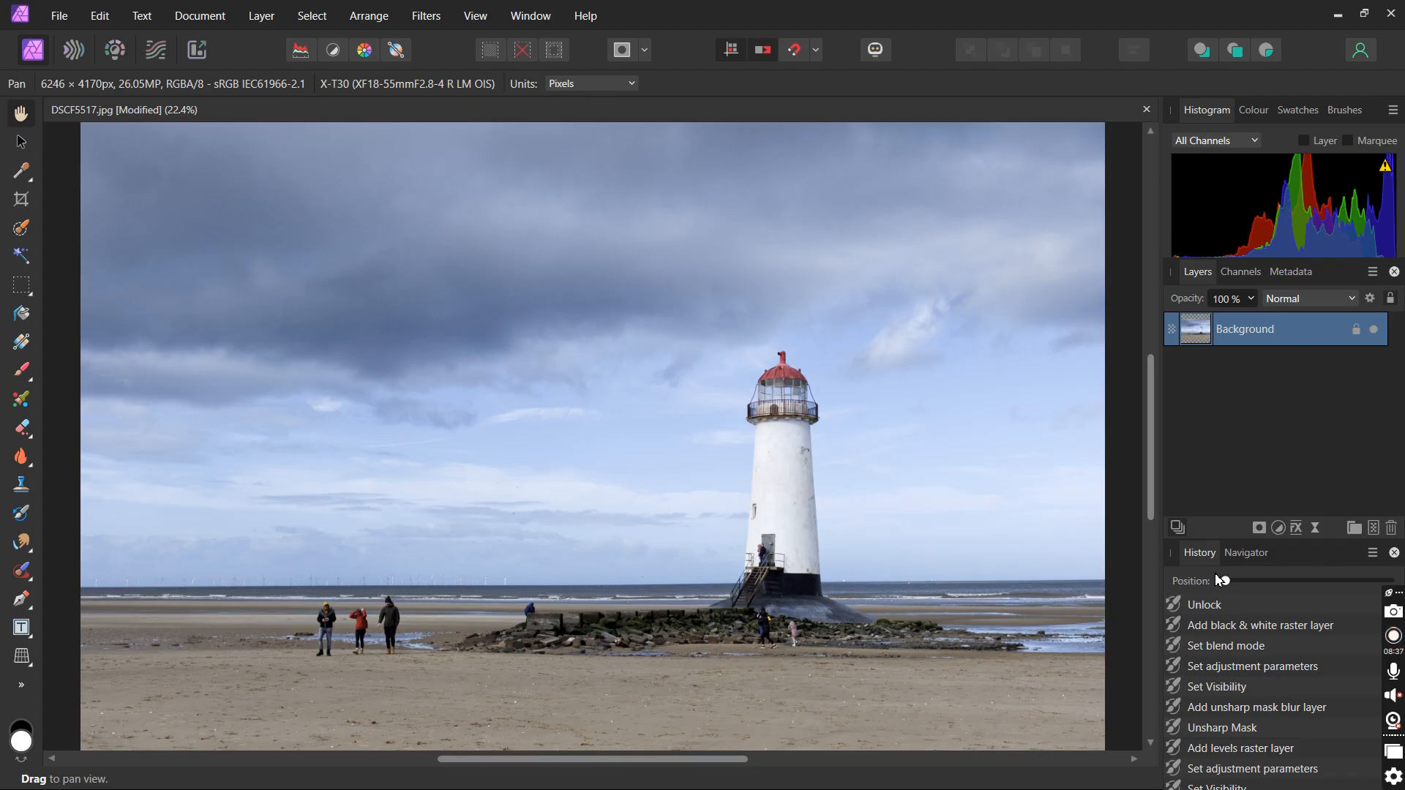
left_click_drag(1220, 580, 1388, 580)
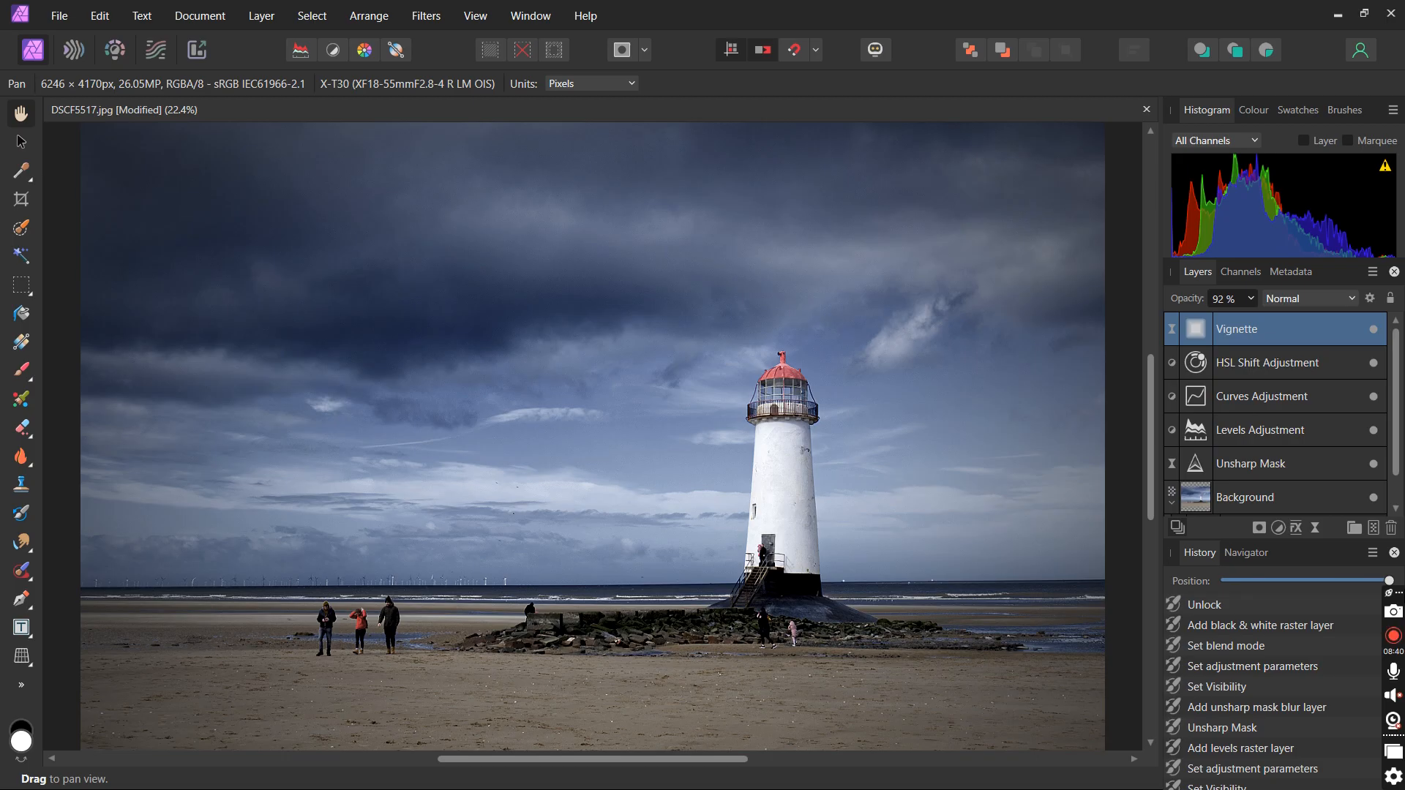